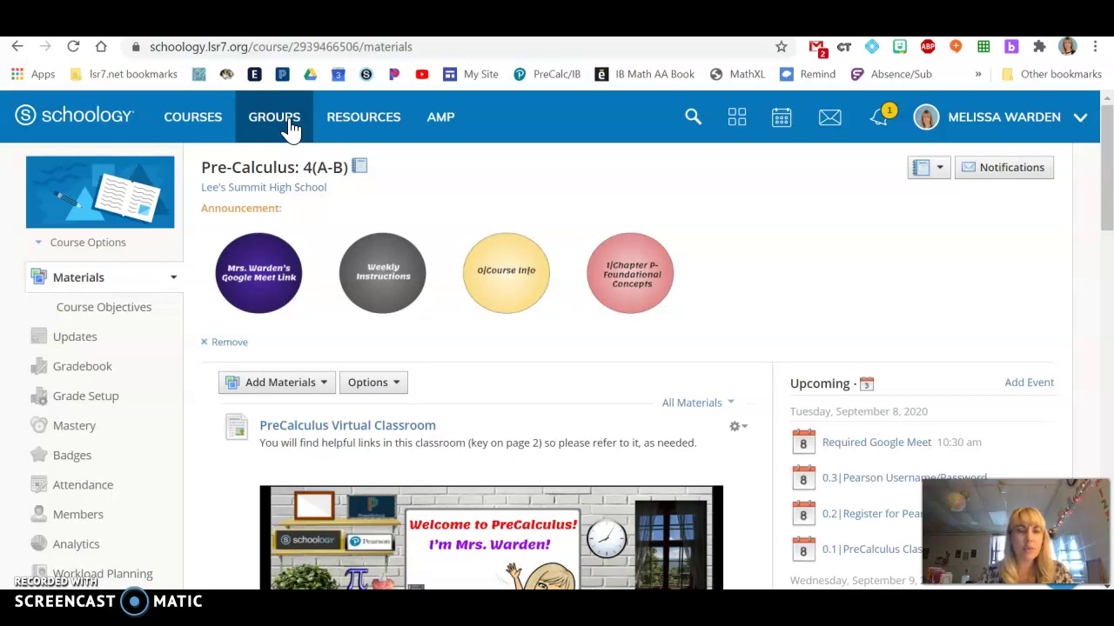
- View the R7 On-line Academy Pre-Calculus 2(A) course and switch back to the Lee's Summit High School Pre-Calculus 4(A-B) course
left_click(208, 129)
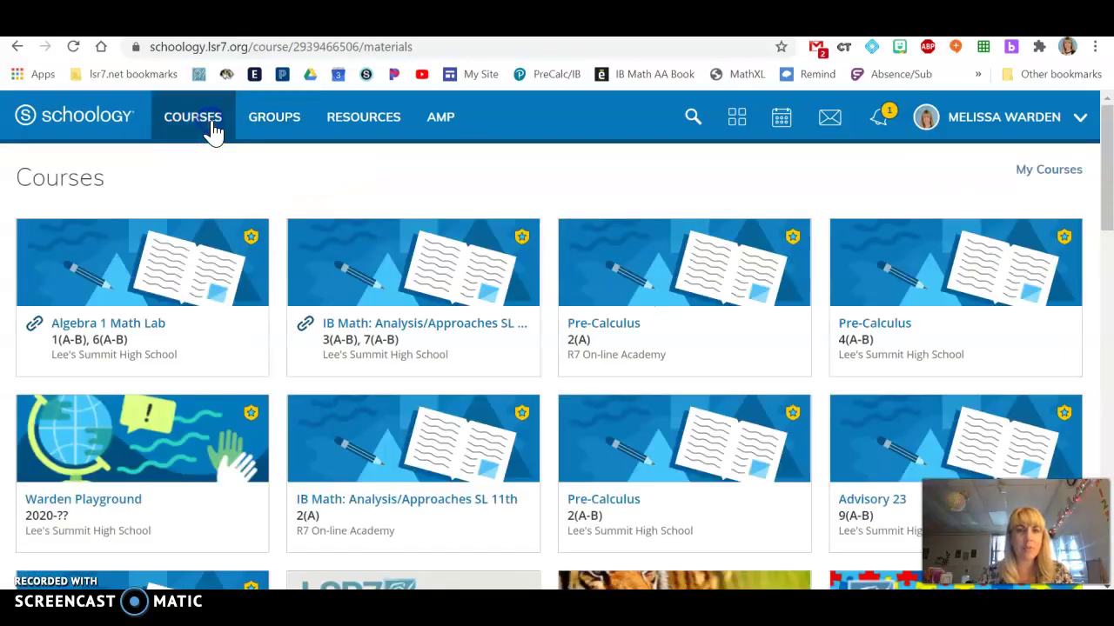
left_click(705, 282)
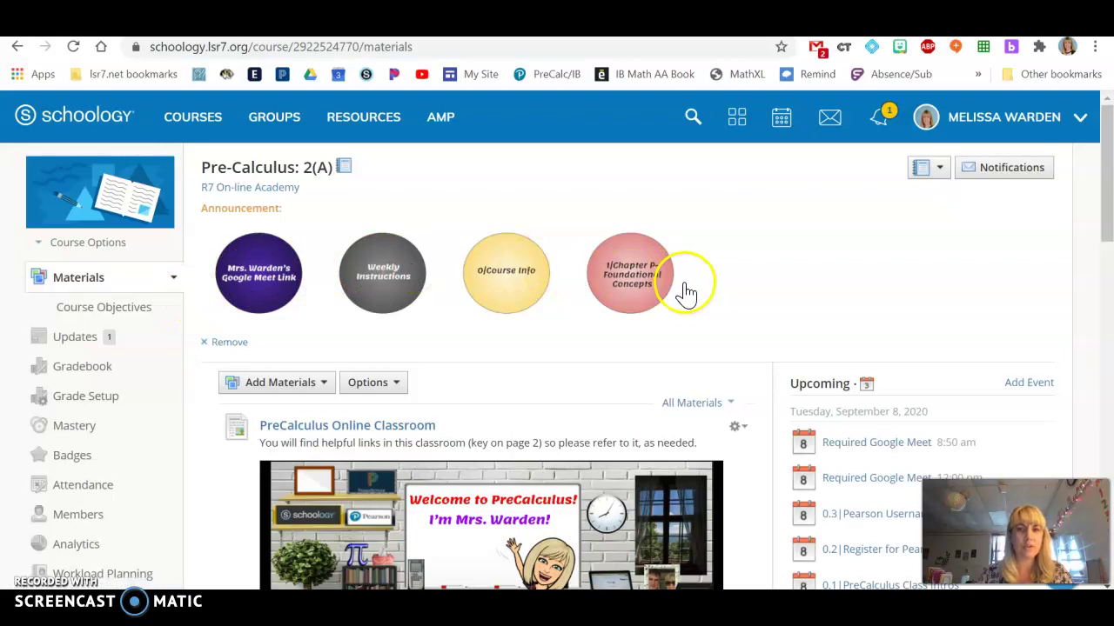
left_click(206, 135)
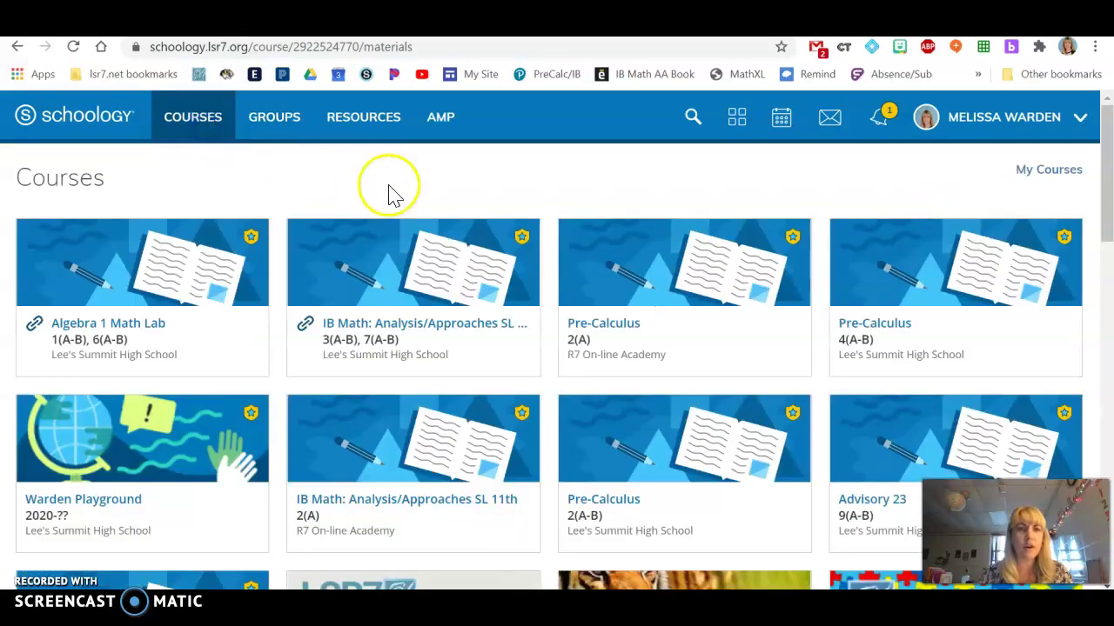
left_click(847, 323)
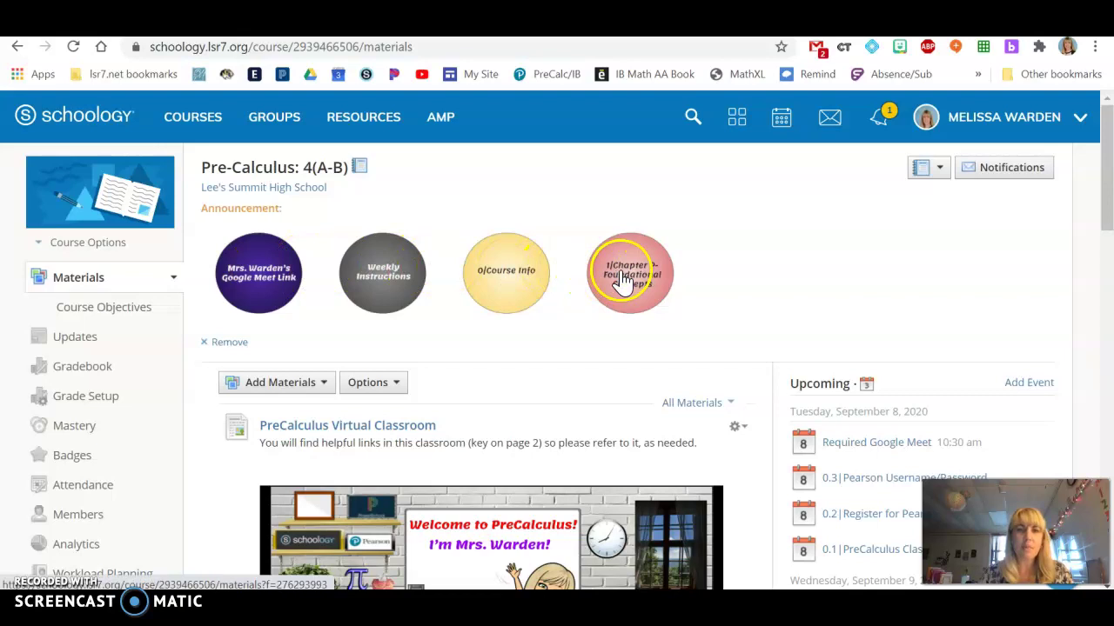
- Open the Google Meet link from the course announcement and return to the Pre-Calculus 4(A-B) course page
left_click(255, 276)
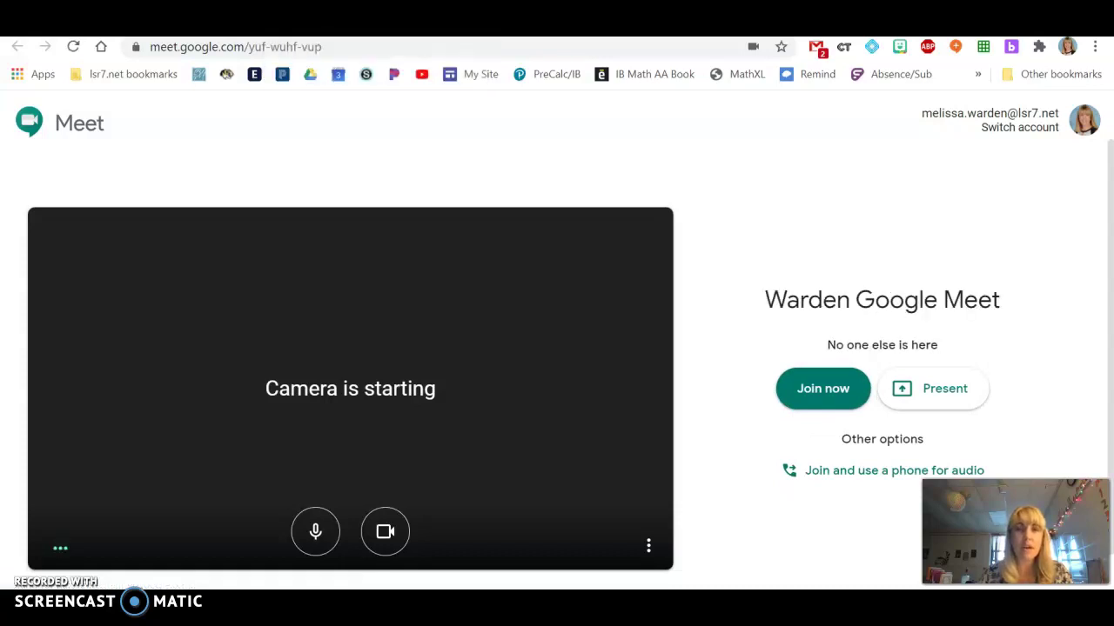
key("ctrl+shift+Tab")
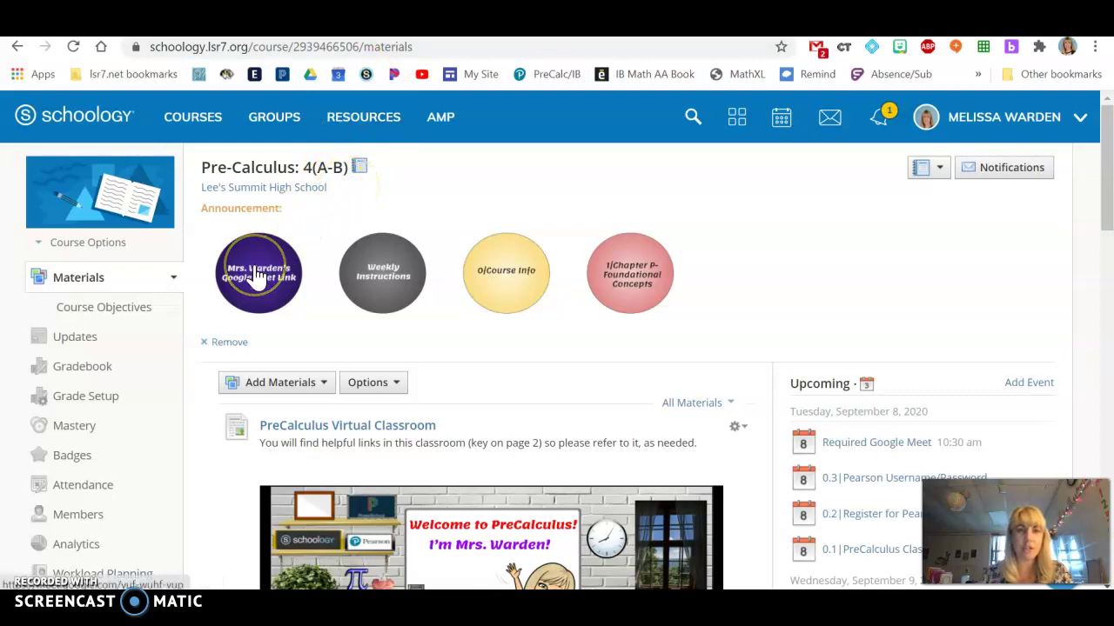
- Review the Week 1 Weekly Instructions in the materials list and on their own page, and return to the course page
left_click(381, 276)
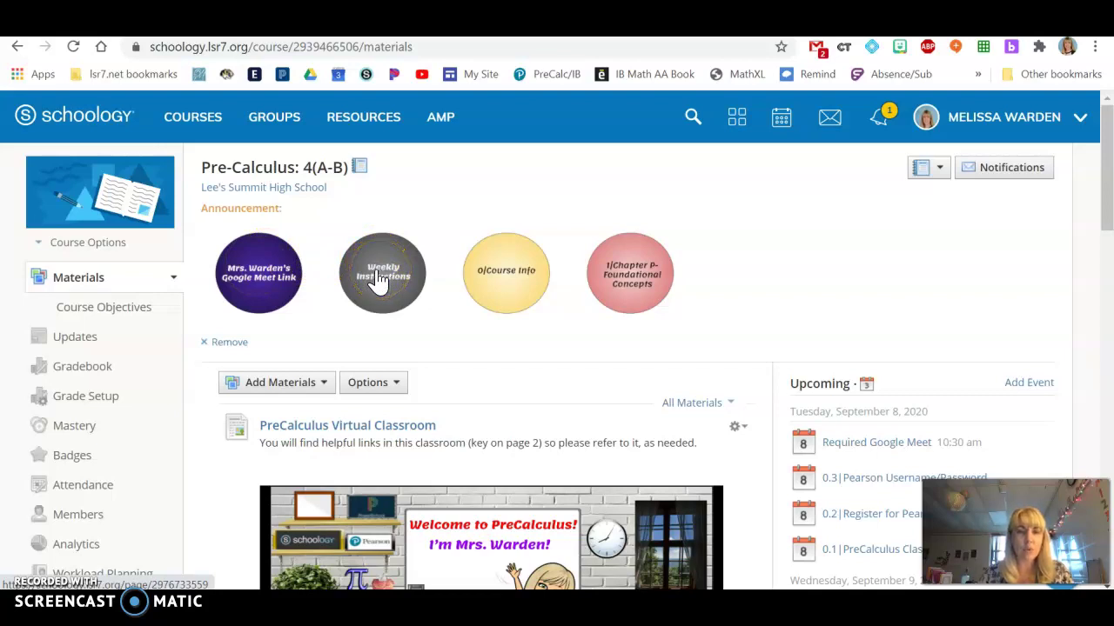
scroll(194, 391, "down", 4)
left_click(291, 463)
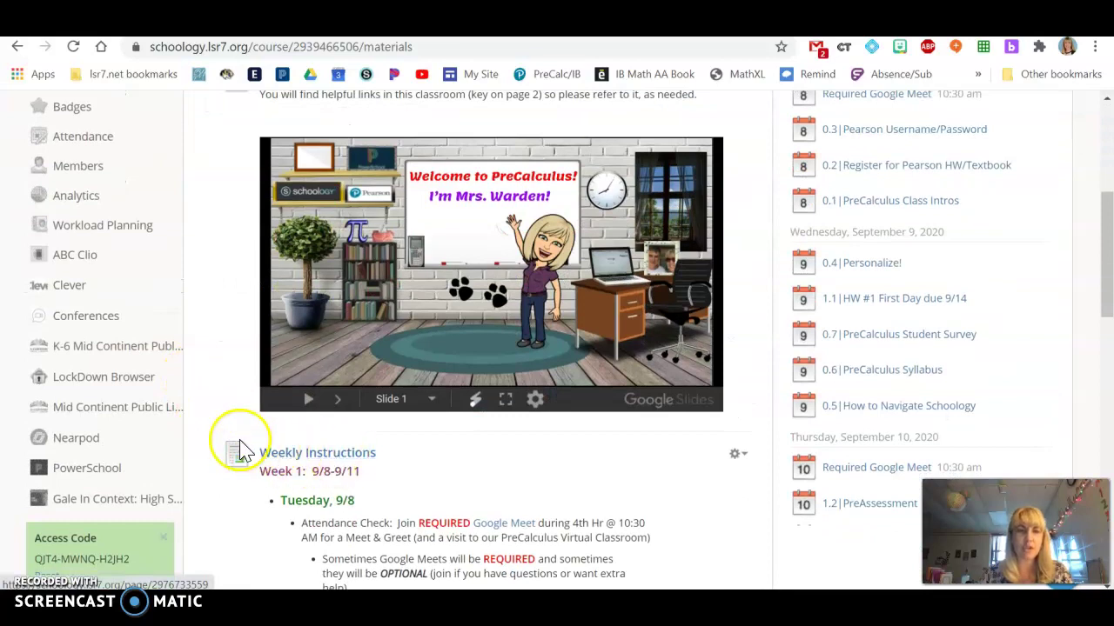
scroll(337, 492, "down", 7)
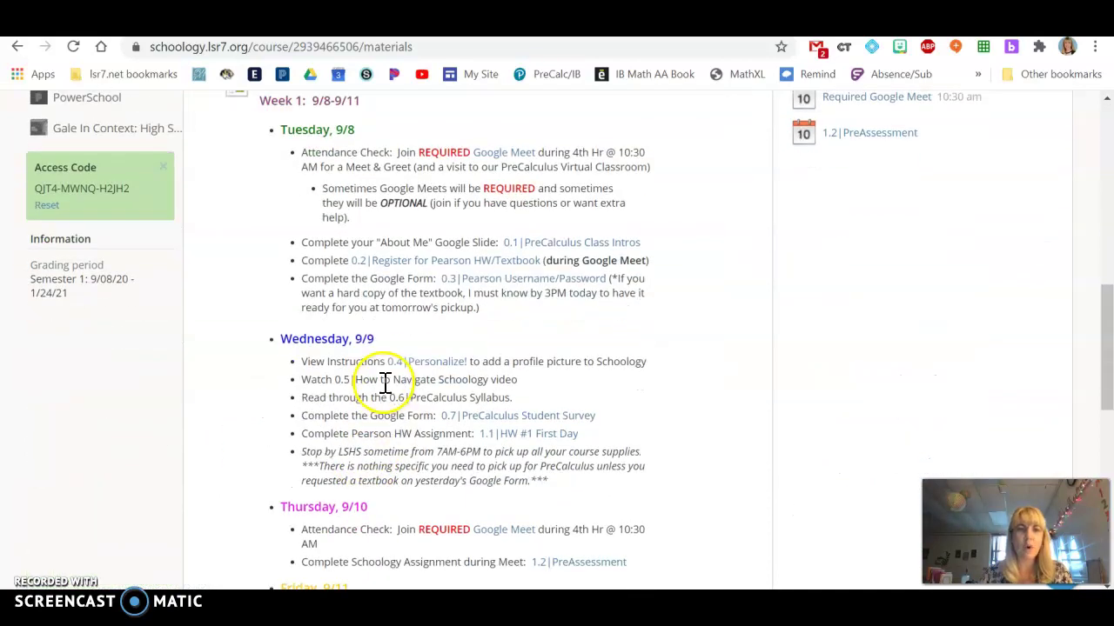
scroll(386, 384, "up", 5)
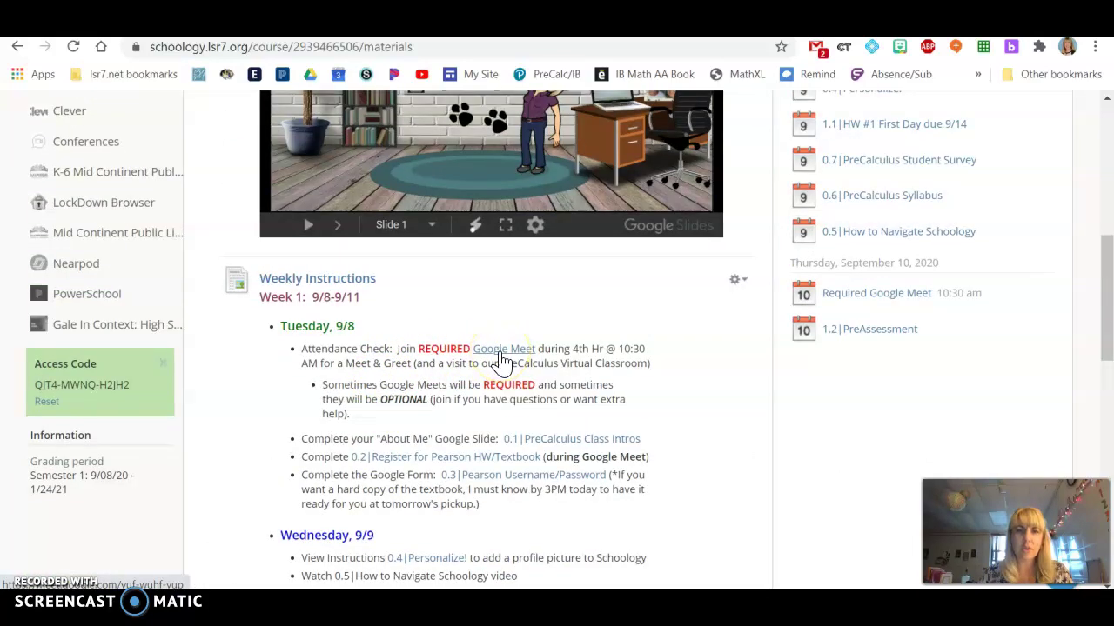
scroll(250, 337, "up", 6)
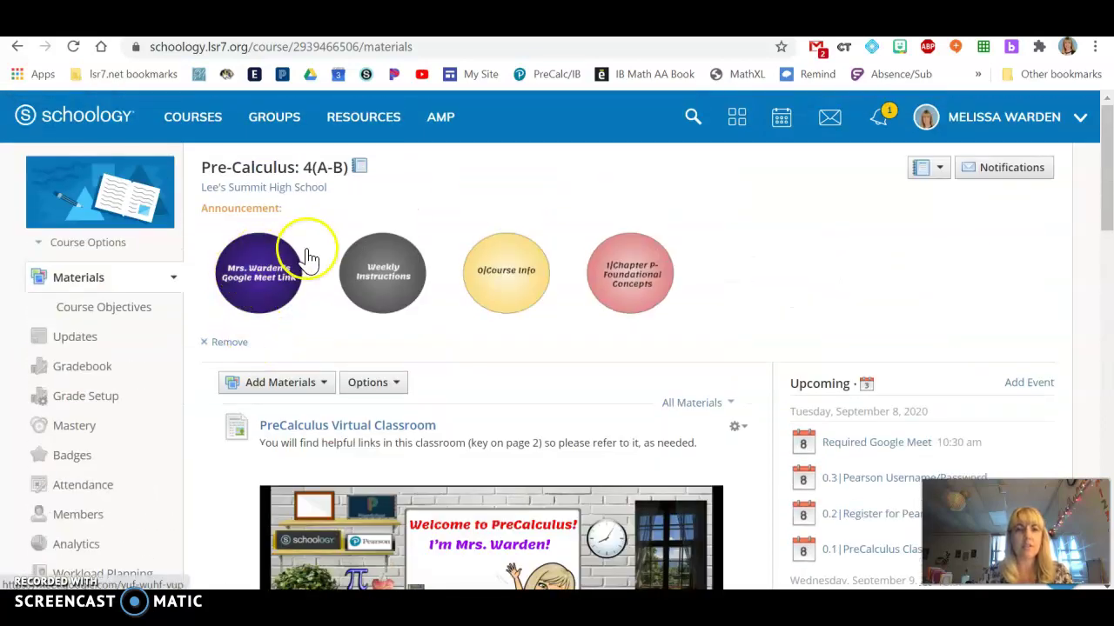
left_click(385, 277)
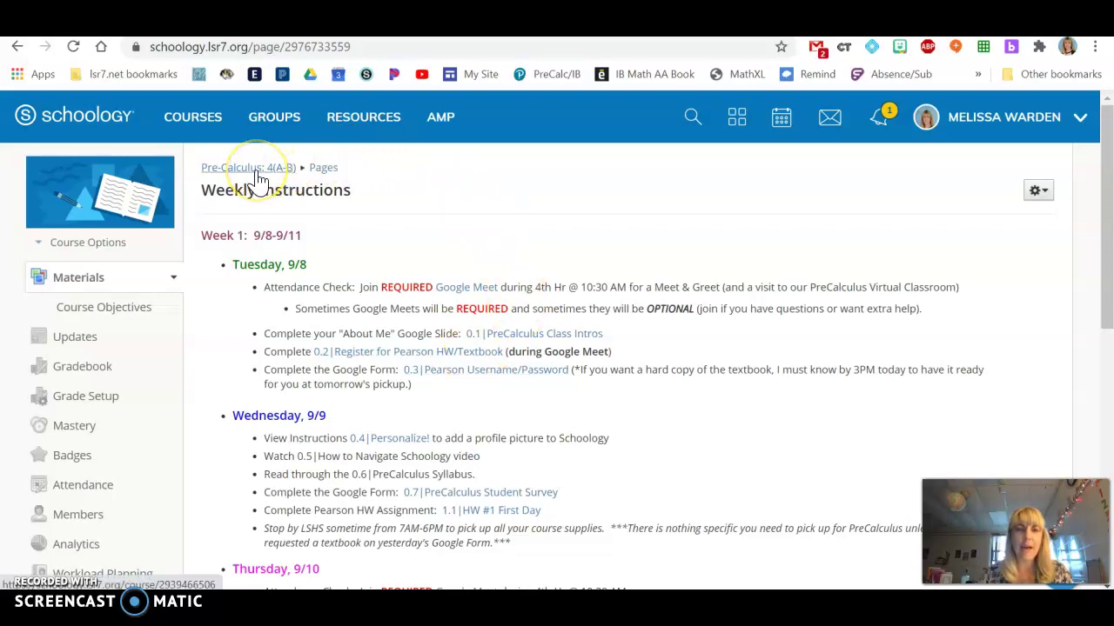
left_click(17, 48)
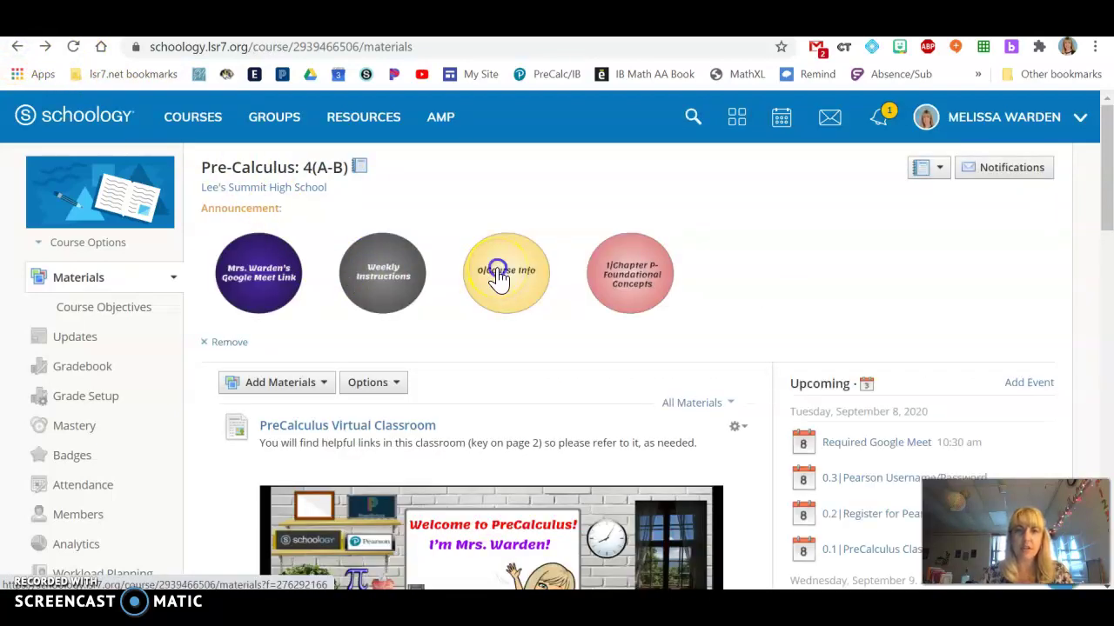
- Look through the 0|Course Info folder from the announcement link and return to the Pre-Calculus 4(A-B) course page
left_click(498, 275)
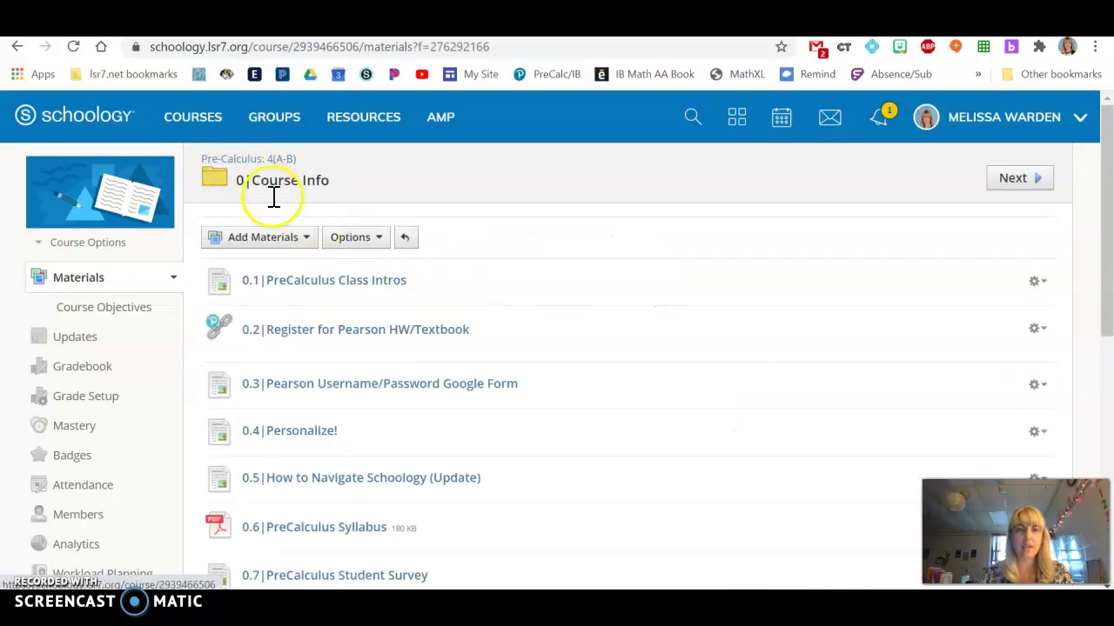
scroll(305, 474, "down", 4)
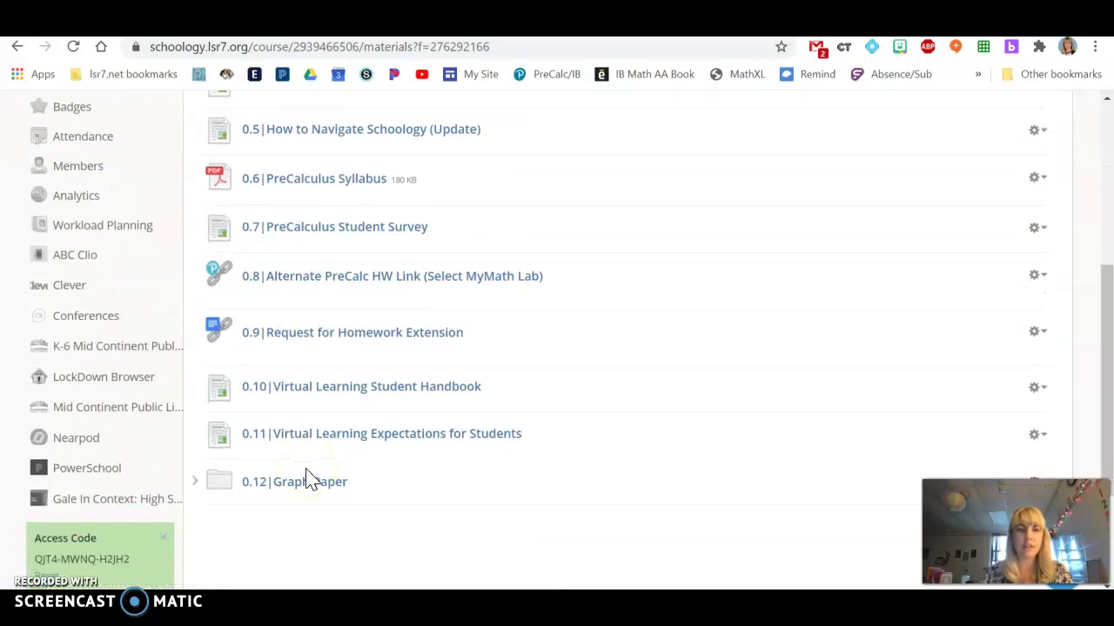
scroll(311, 466, "up", 5)
left_click(212, 161)
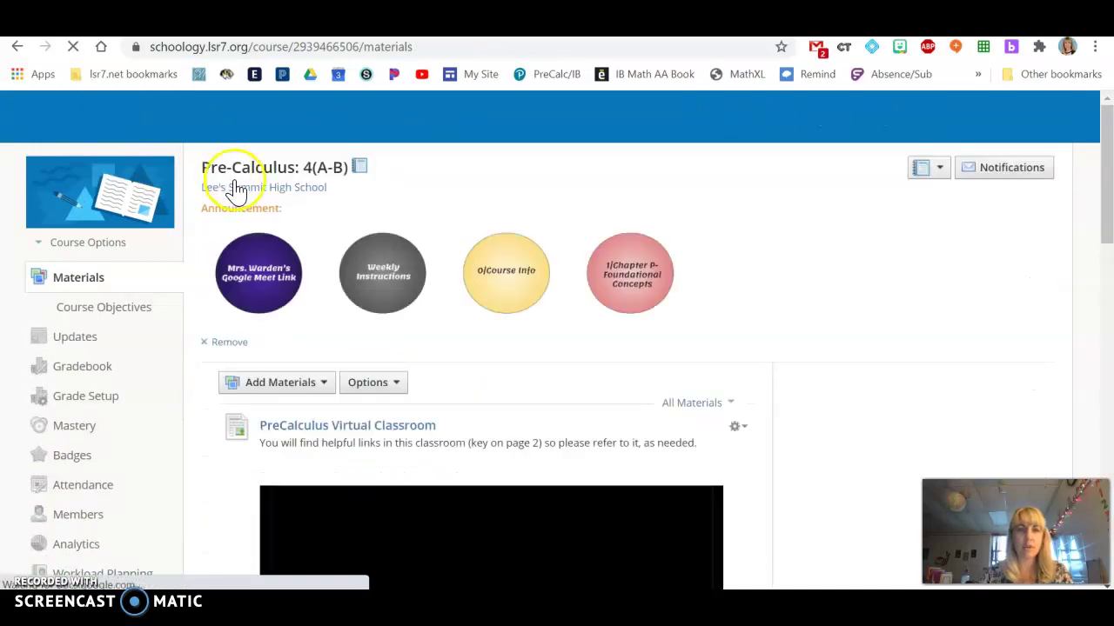
- View the 1|Chapter P-Foundational Concepts folder from the announcement link and return to the course page
scroll(513, 289, "down", 1)
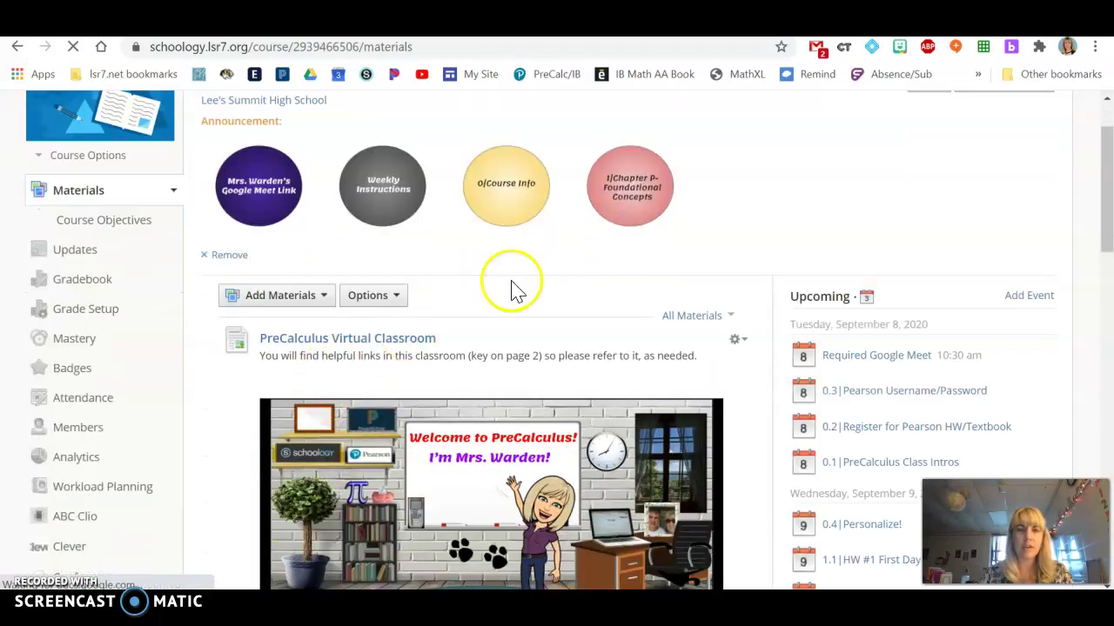
left_click(625, 200)
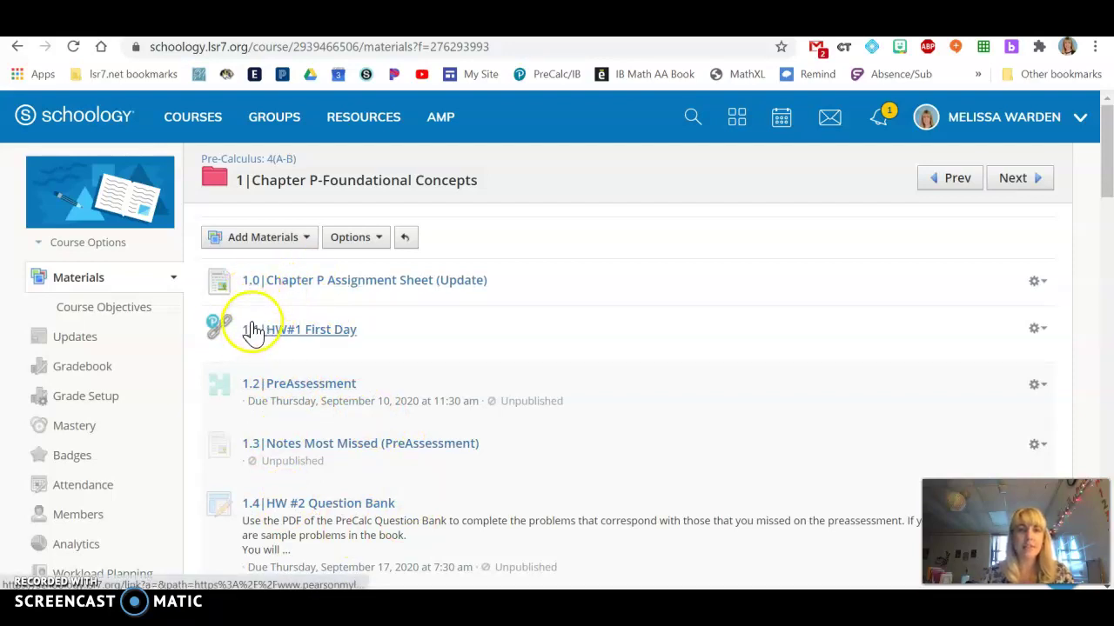
left_click(245, 168)
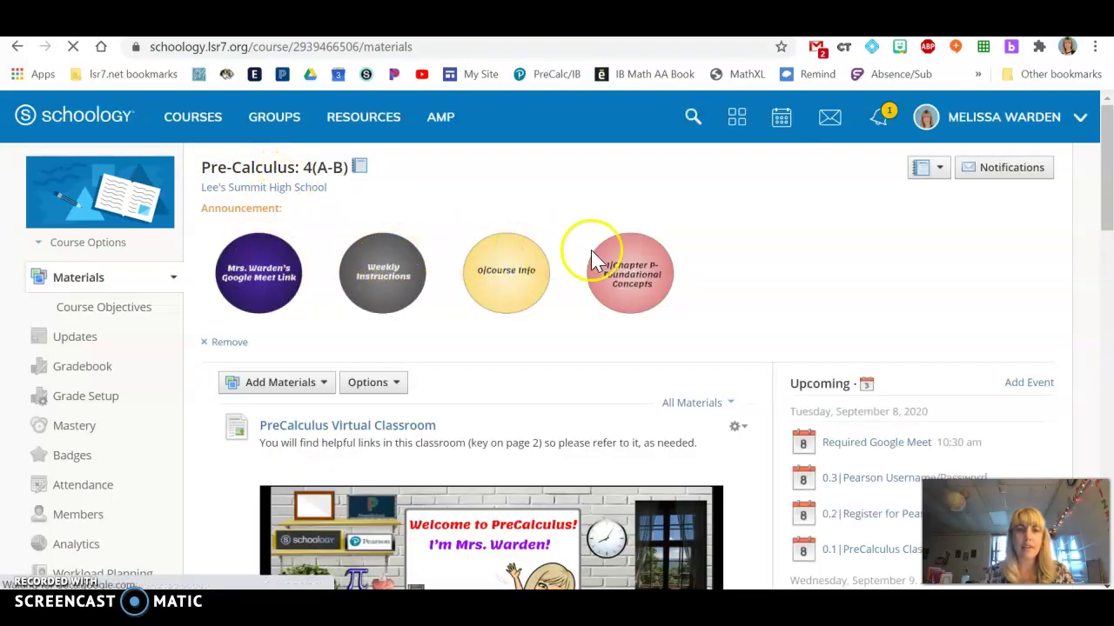
- Expand the 0|Course Info folder in the materials list, open its full page and return to the materials
scroll(206, 357, "down", 15)
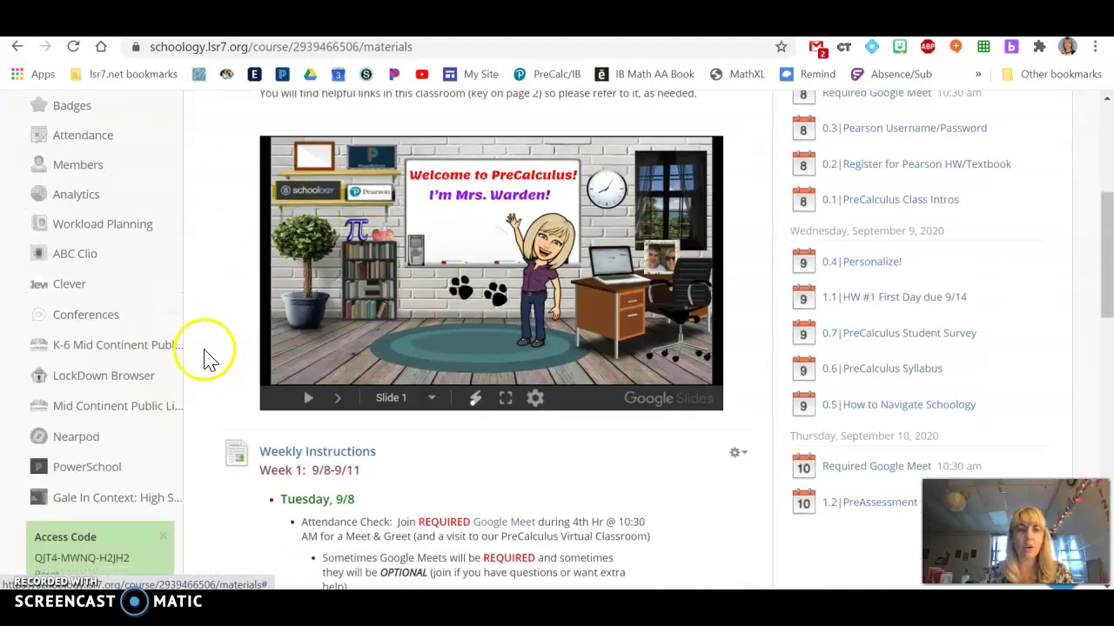
scroll(216, 357, "down", 3)
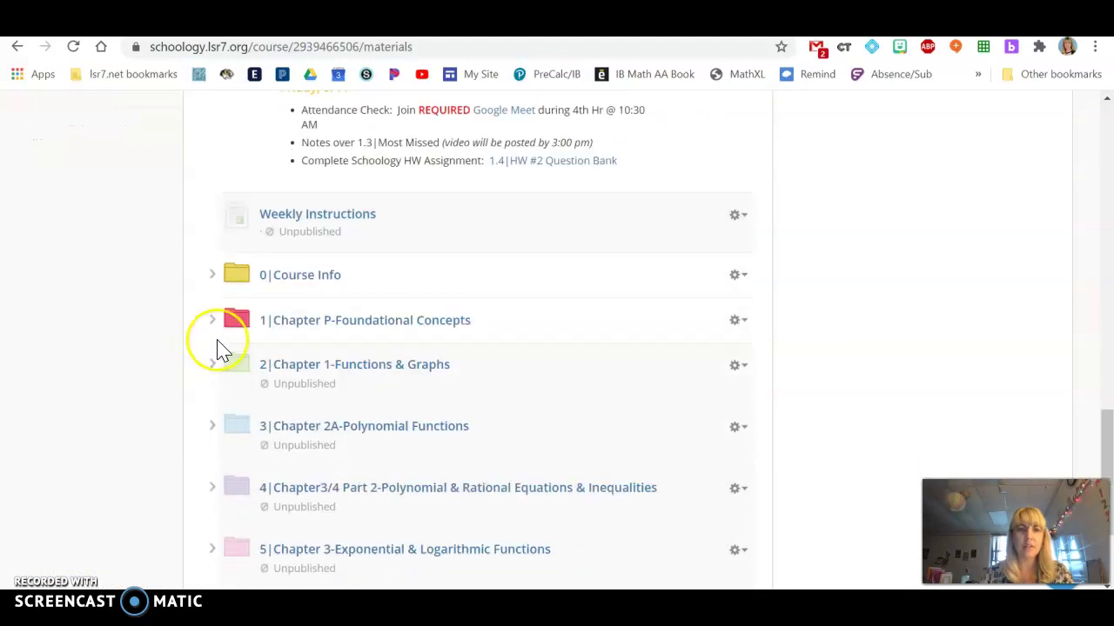
left_click(214, 278)
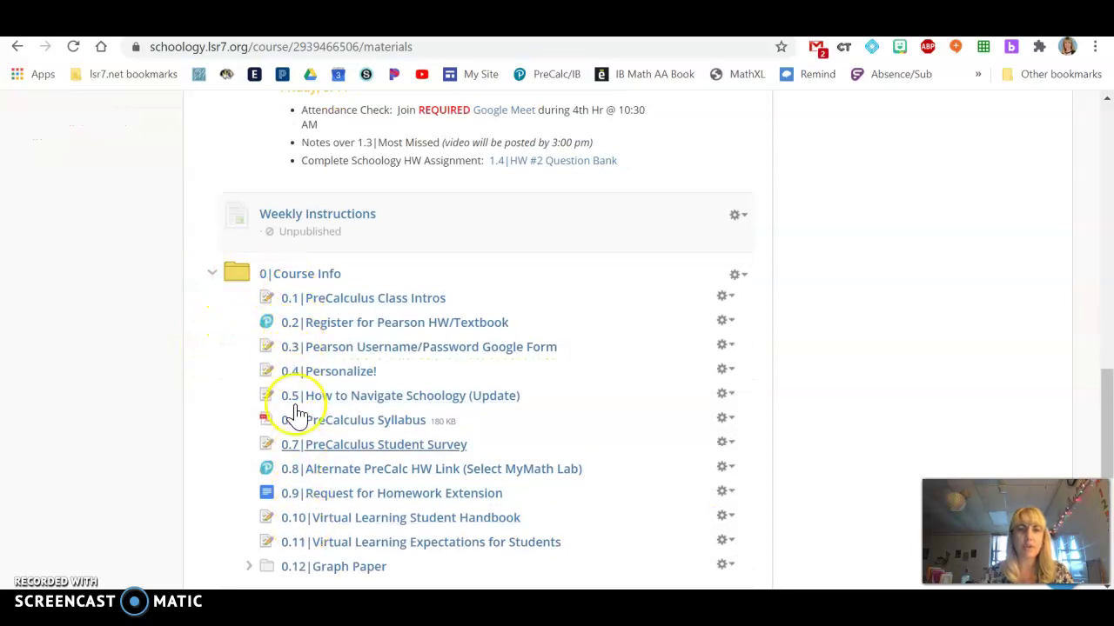
left_click(298, 279)
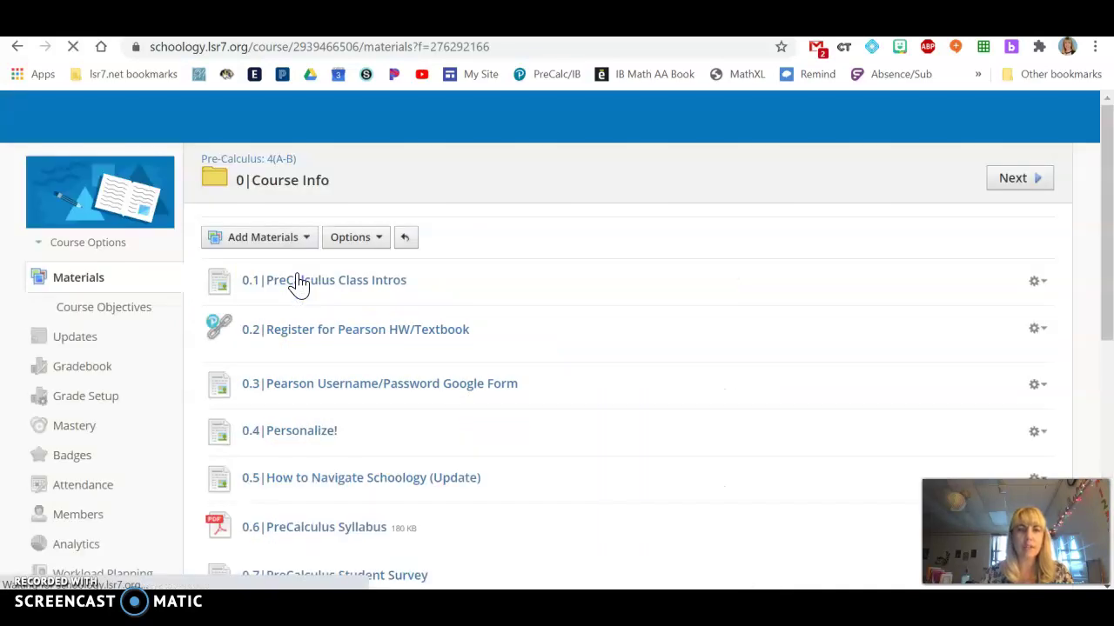
left_click(17, 48)
- Expand the 1|Chapter P-Foundational Concepts folder, view the 1.0|Chapter P Assignment Sheet (Update) and return to the course page
scroll(235, 392, "down", 10)
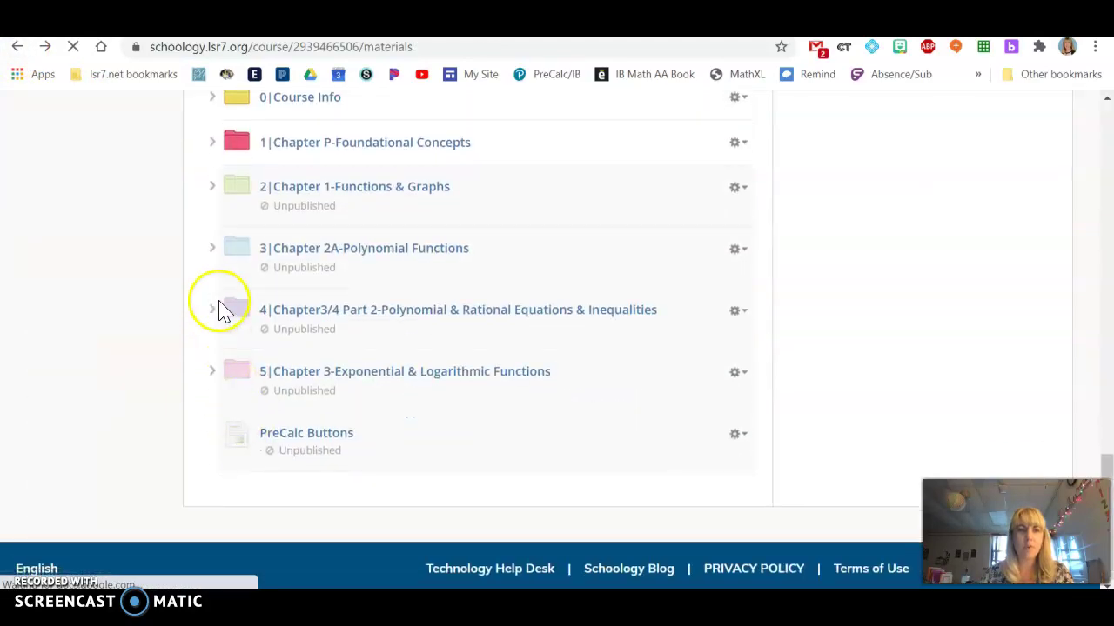
left_click(212, 147)
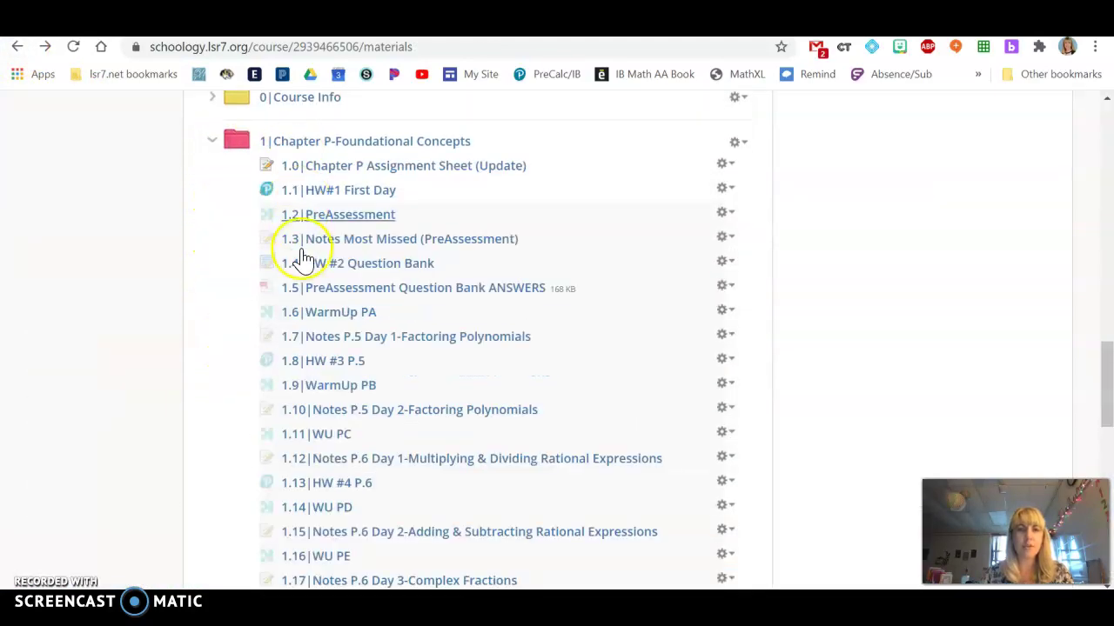
left_click(325, 169)
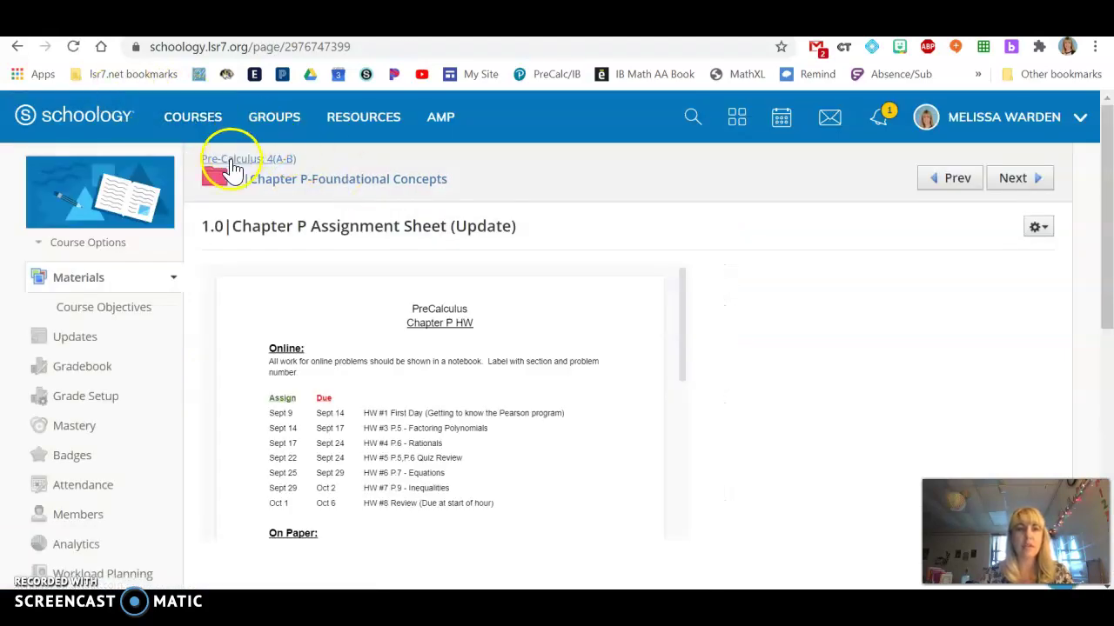
left_click(230, 160)
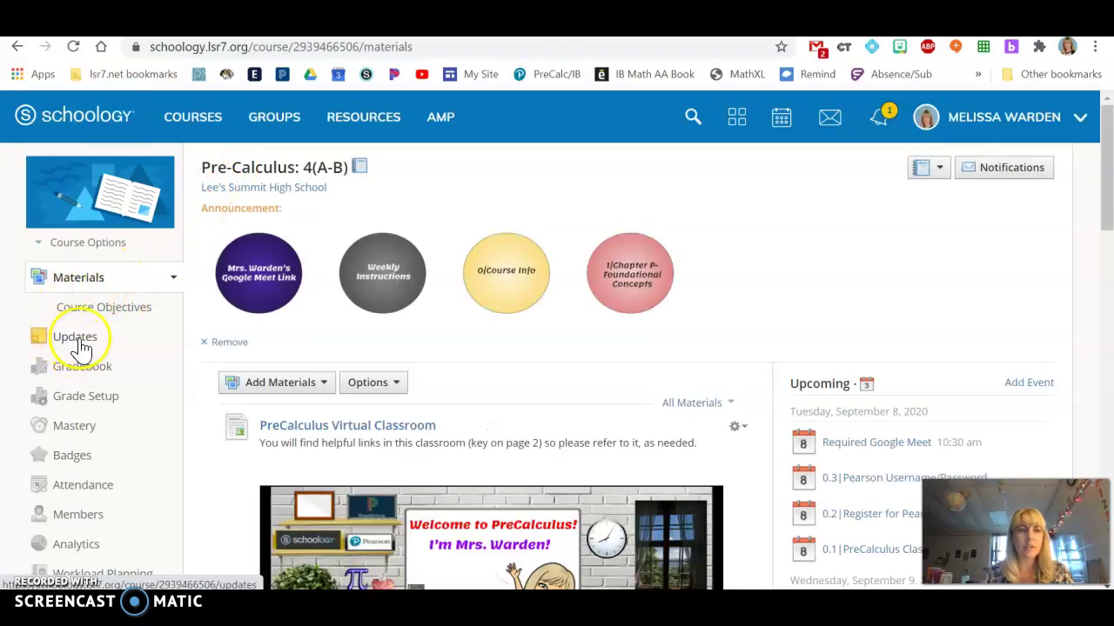
- Switch to the R7 On-line Academy Pre-Calculus 2(A) course and open its updates
left_click(197, 130)
left_click(581, 280)
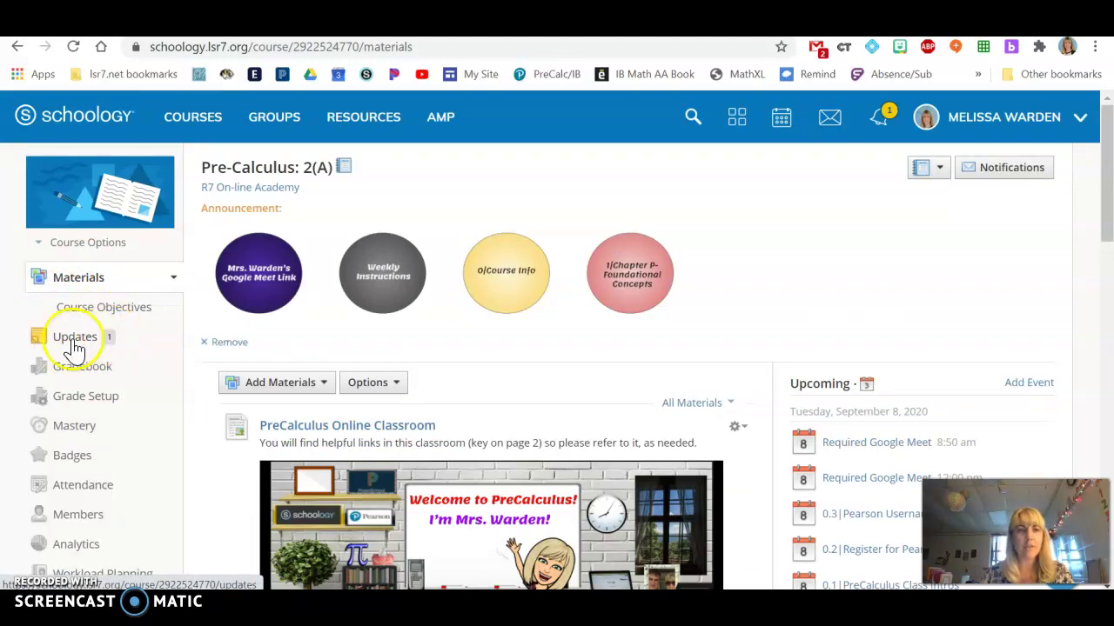
left_click(75, 341)
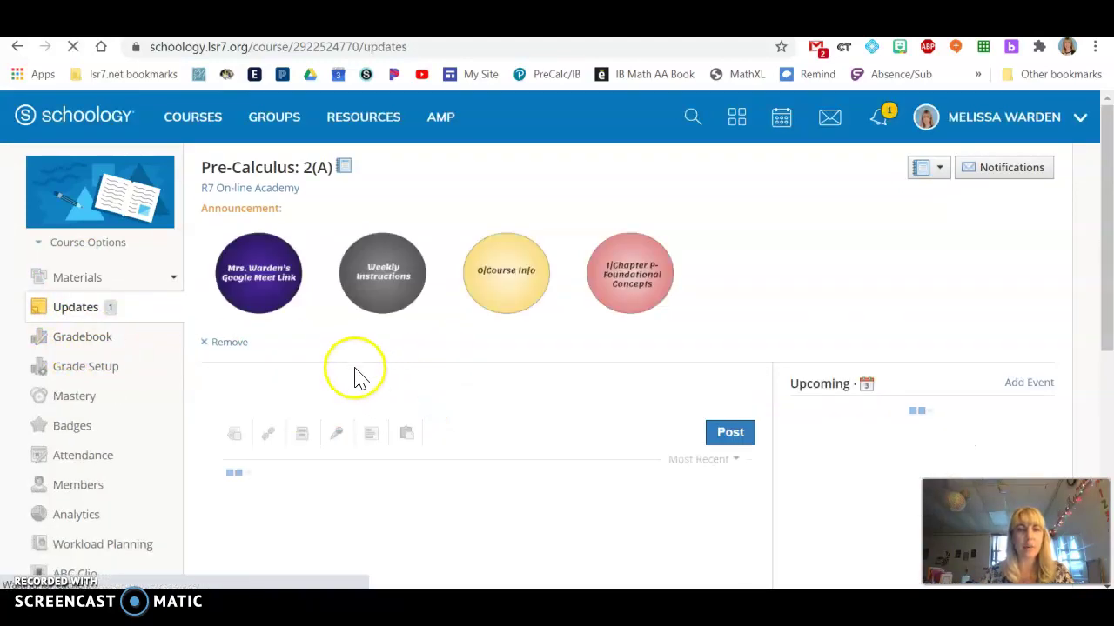
- Examine the update editor and the existing update post on the Pre-Calculus 2(A) updates page
scroll(348, 352, "down", 1)
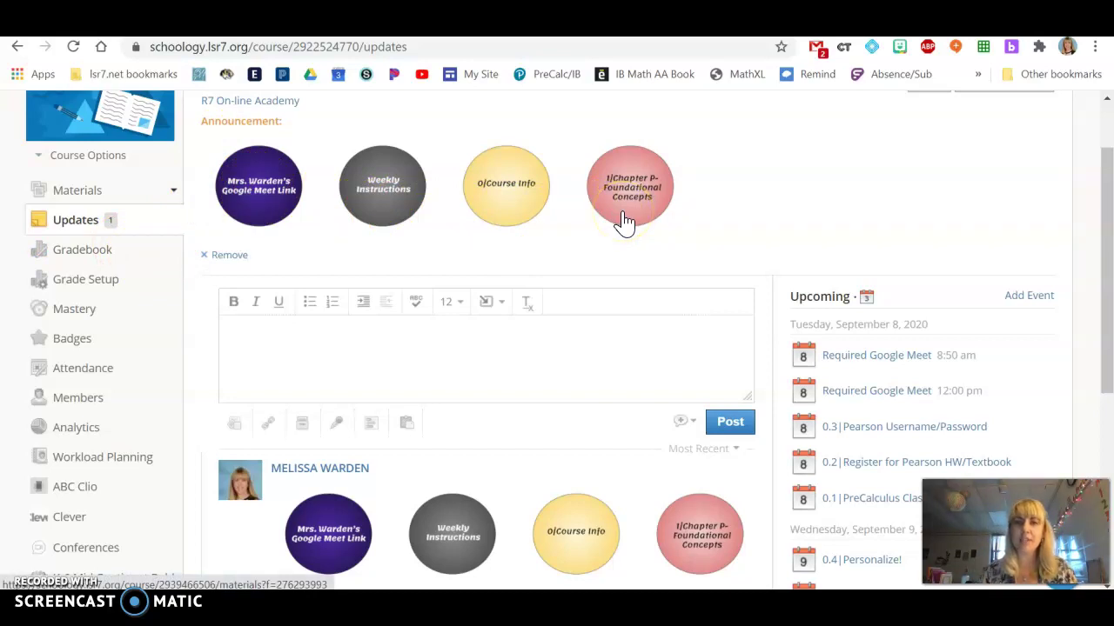
left_click(288, 341)
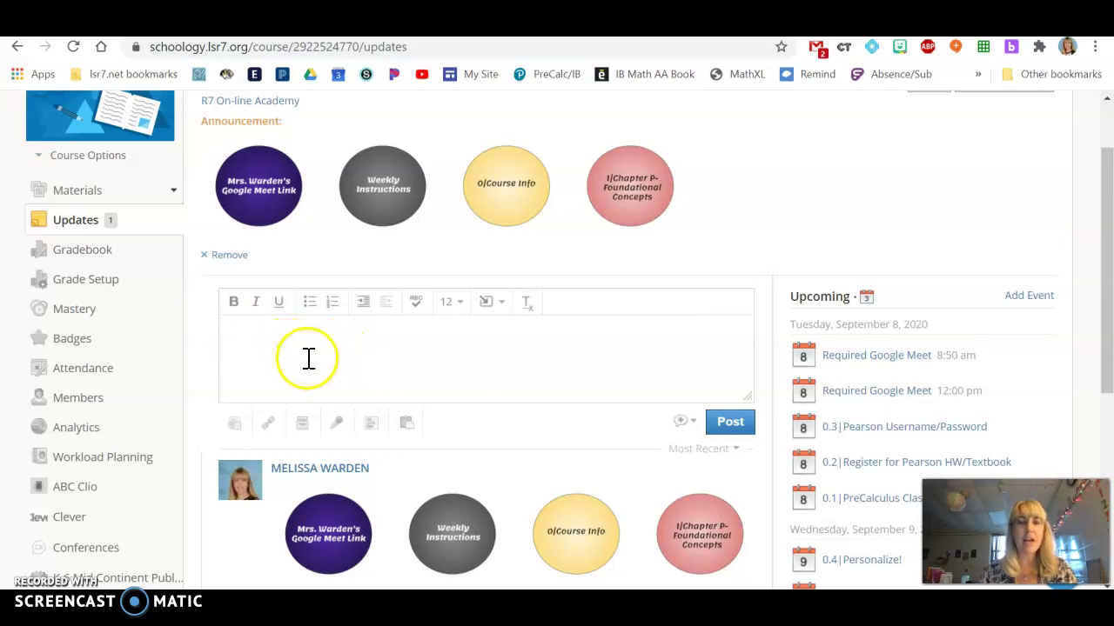
scroll(311, 356, "down", 3)
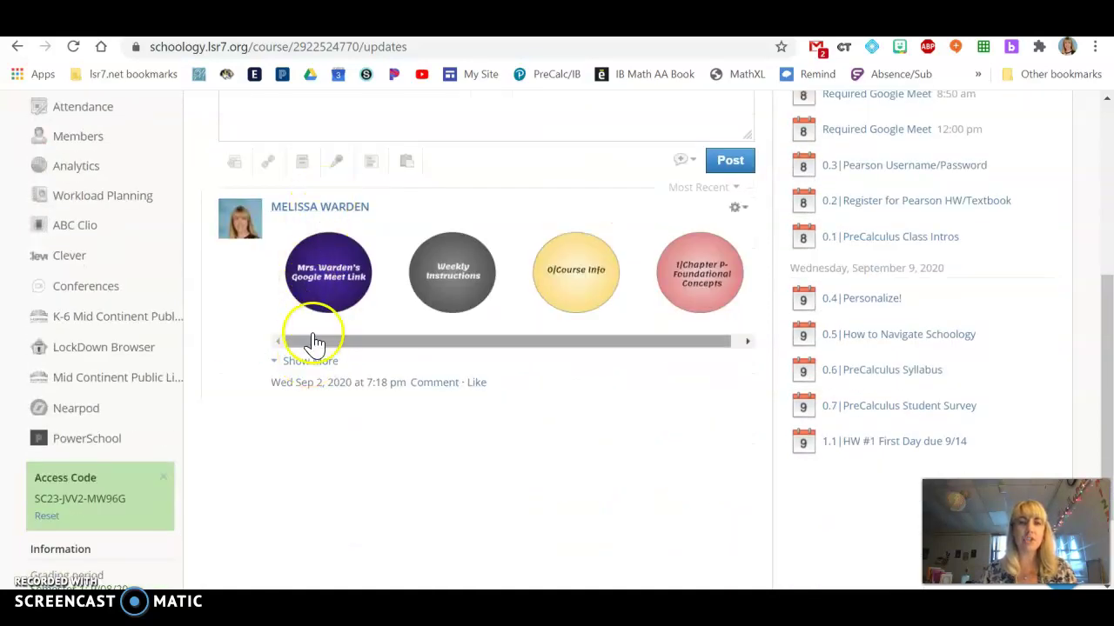
scroll(304, 374, "up", 1)
scroll(305, 375, "up", 2)
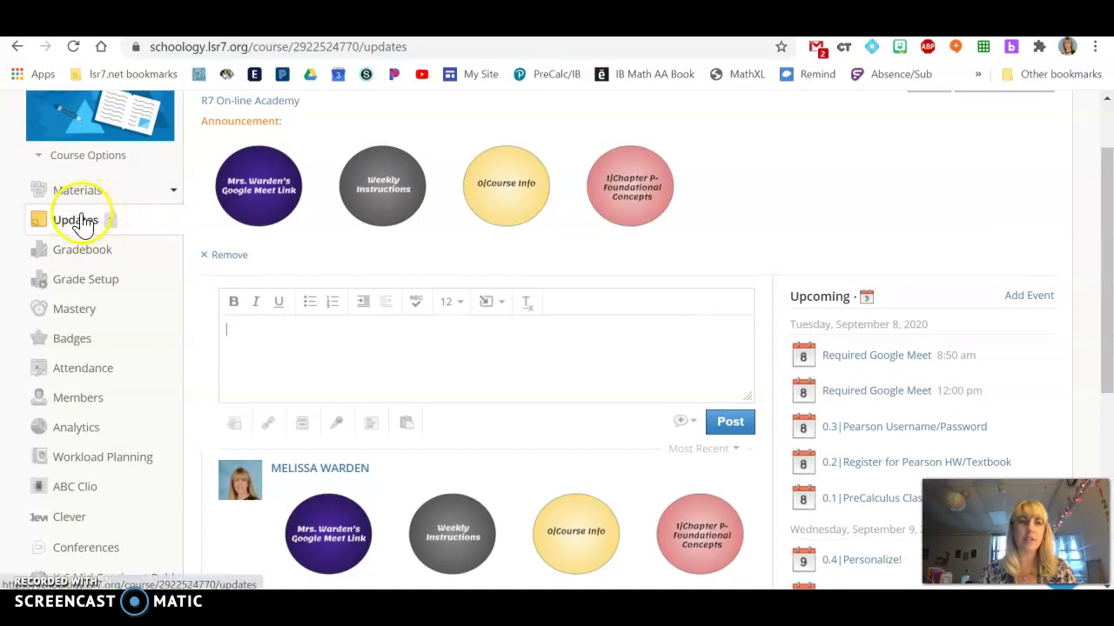
scroll(638, 237, "up", 2)
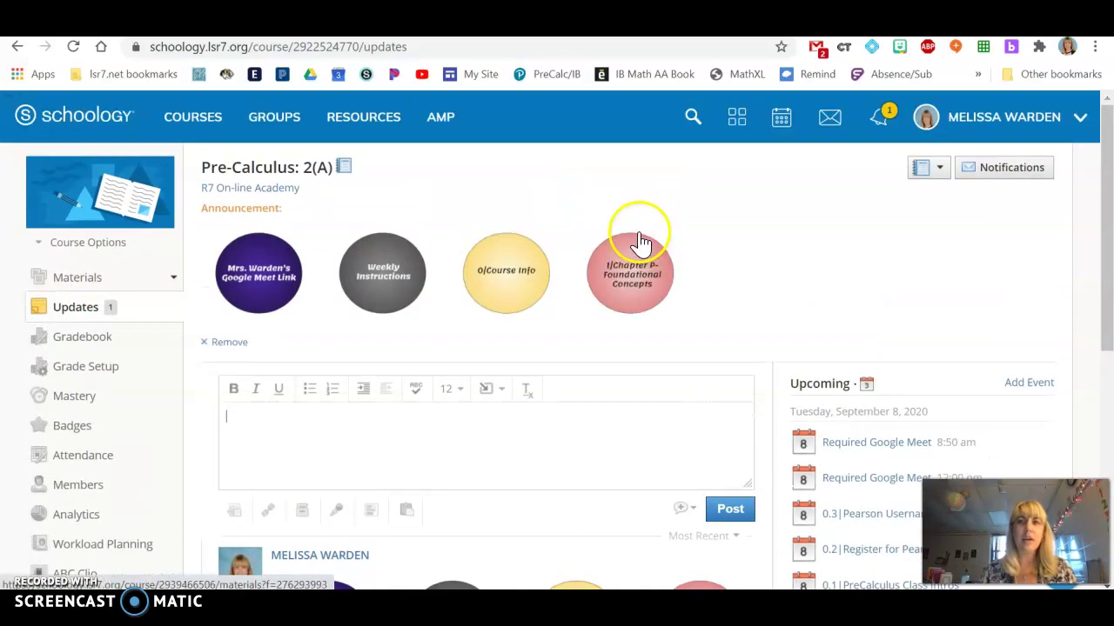
- Enable email notifications for comments on my posts in the Pre-Calculus 2(A) course and save the settings
left_click(1016, 171)
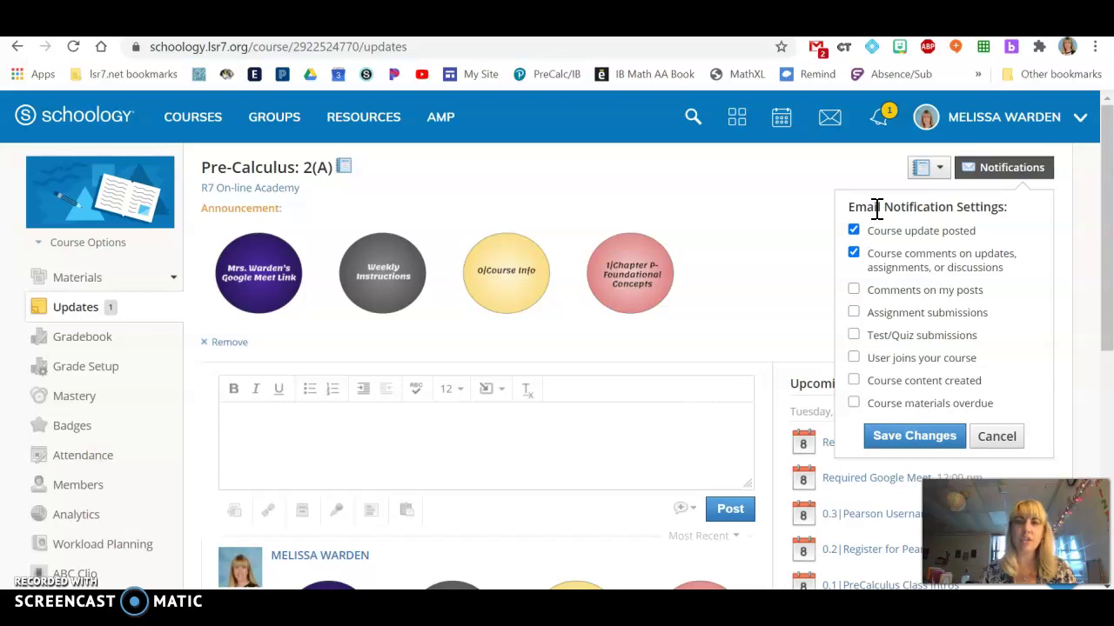
left_click(857, 232)
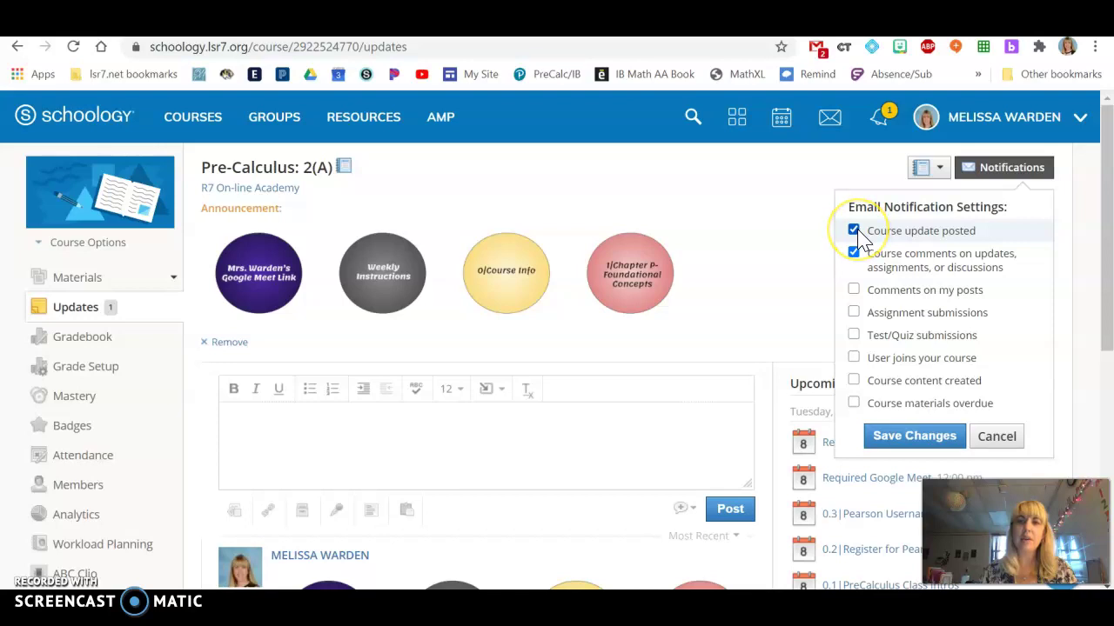
left_click(856, 253)
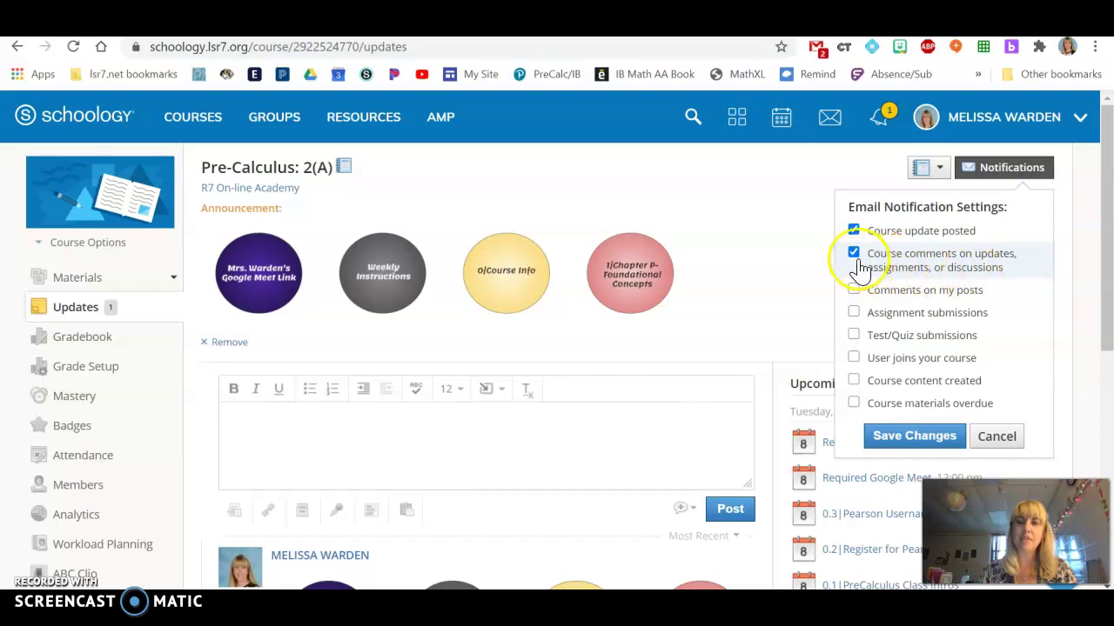
left_click(854, 288)
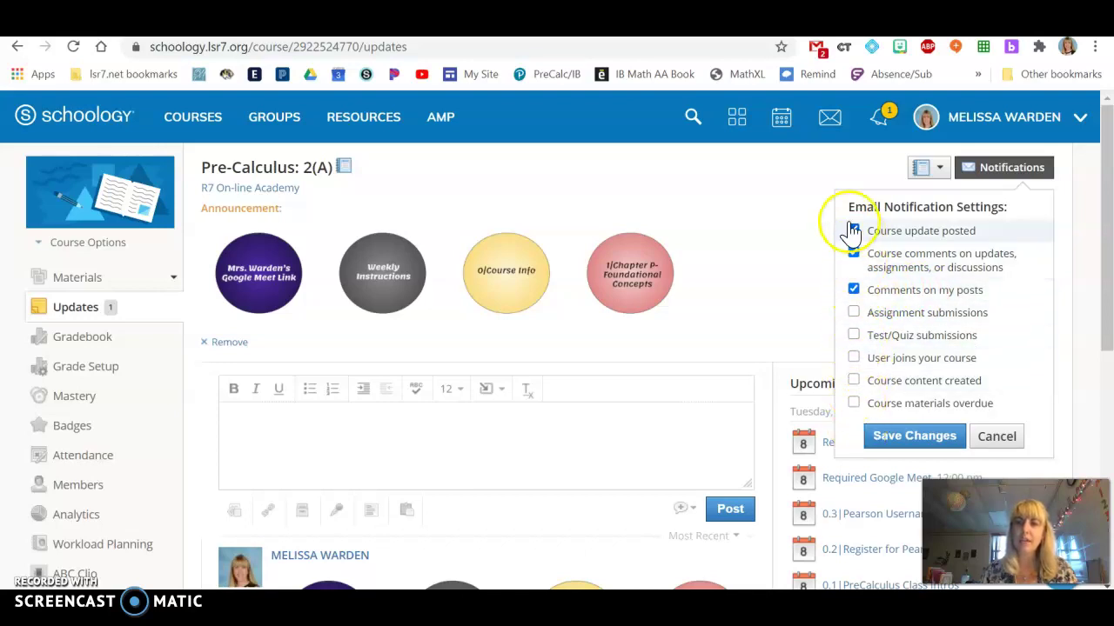
left_click(909, 438)
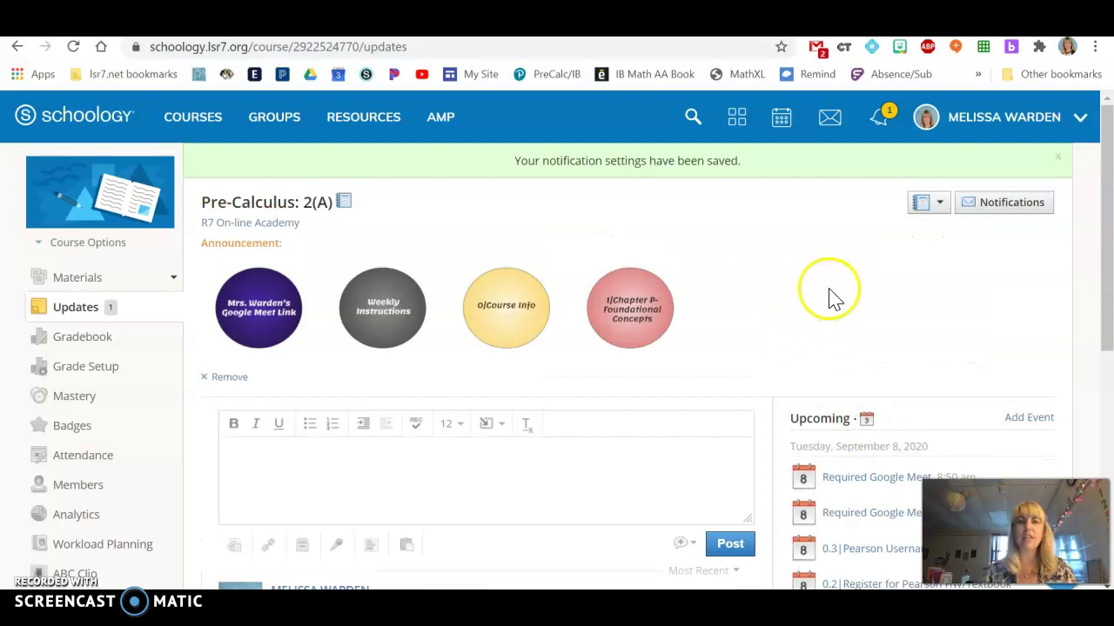
- Switch to the Lee's Summit High School Pre-Calculus 4(A-B) course and show slide 2 of the PreCalculus Virtual Classroom
left_click(174, 126)
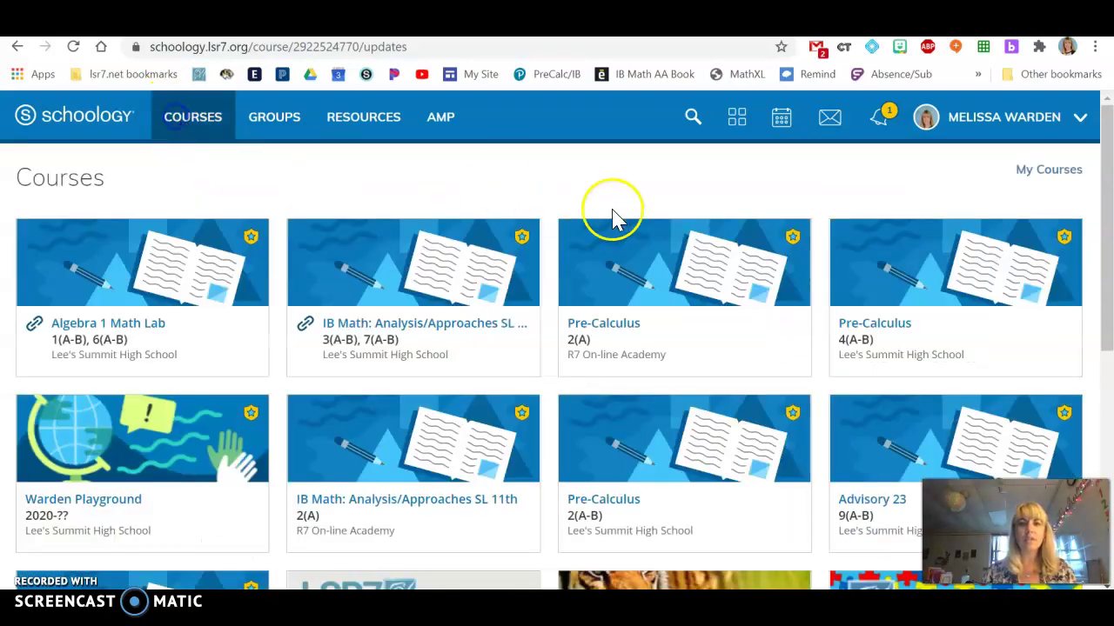
left_click(908, 306)
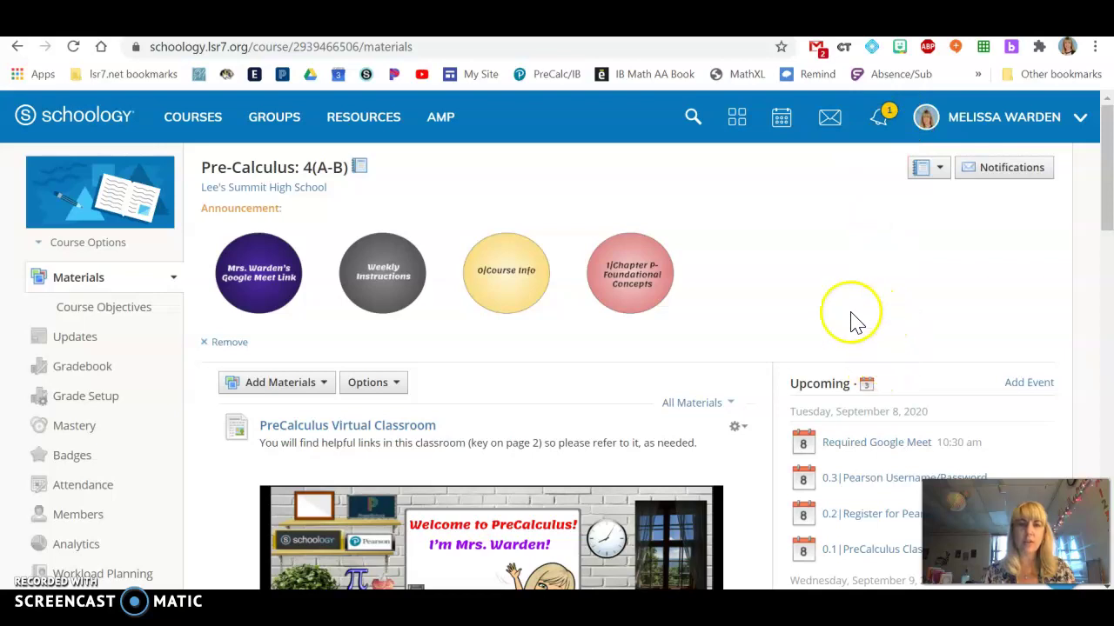
scroll(542, 360, "down", 2)
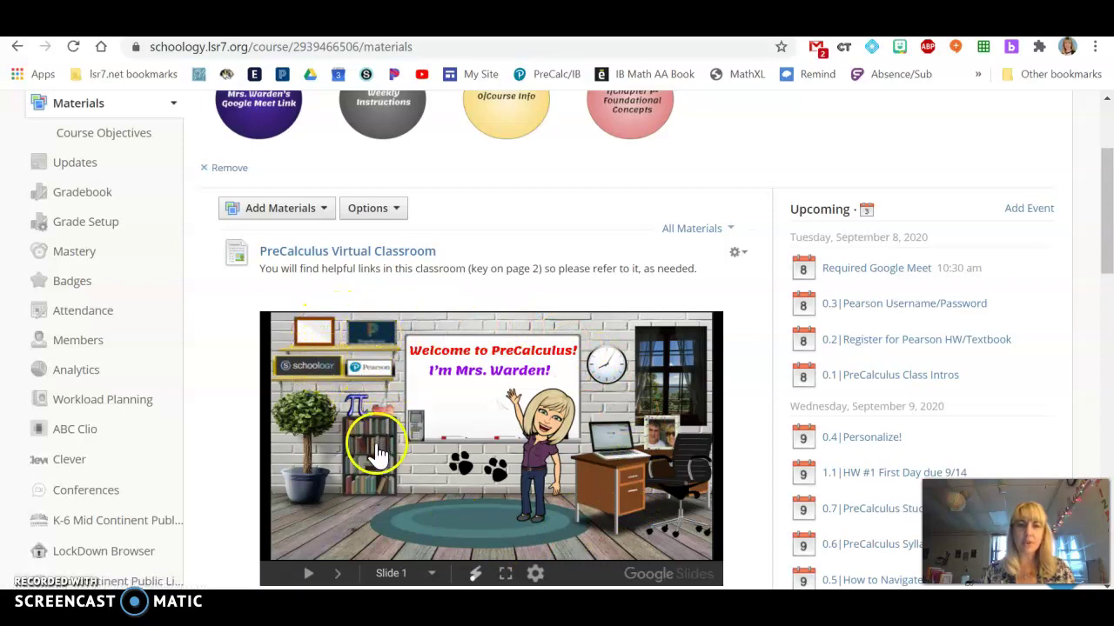
left_click(439, 411)
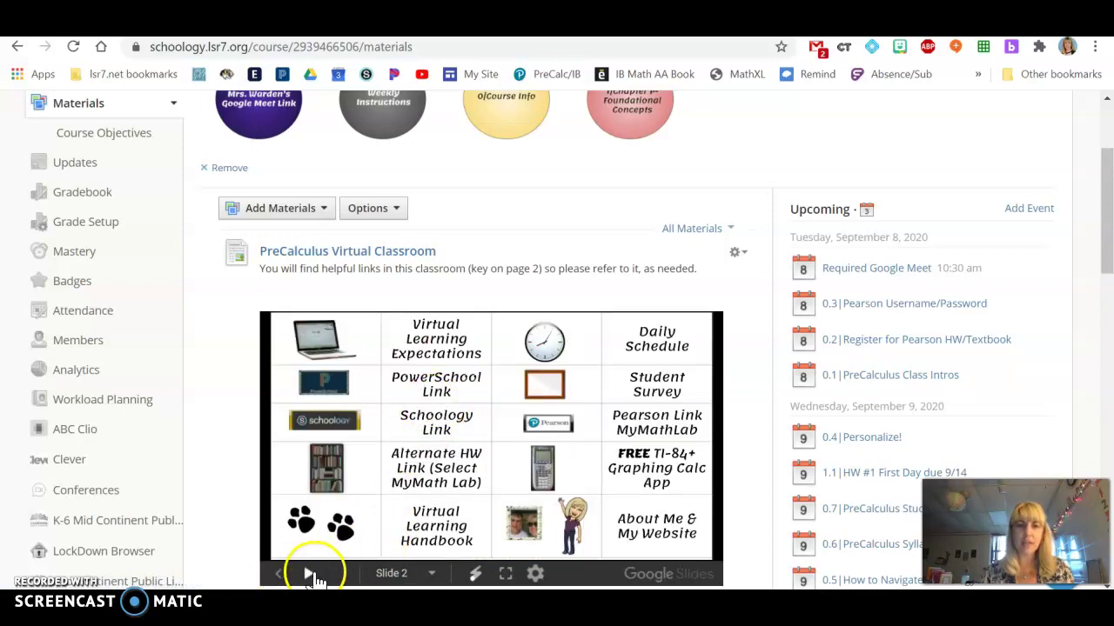
left_click(284, 576)
left_click(337, 576)
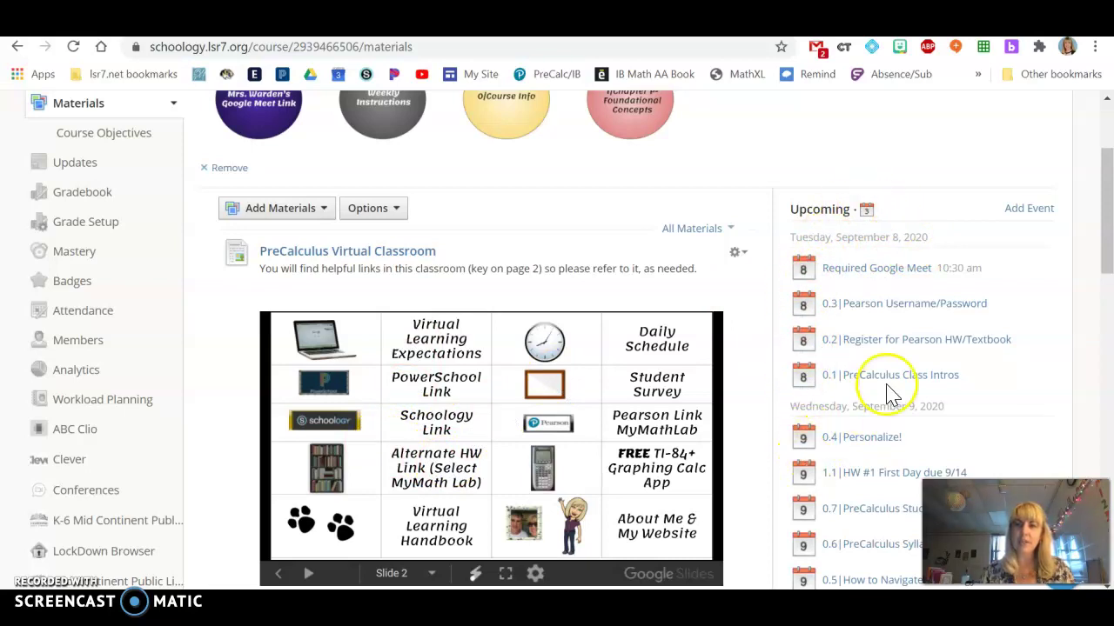
- Look through the upcoming items, view the September 8 Required Google Meet event and return to the materials
scroll(887, 392, "down", 3)
scroll(888, 392, "up", 1)
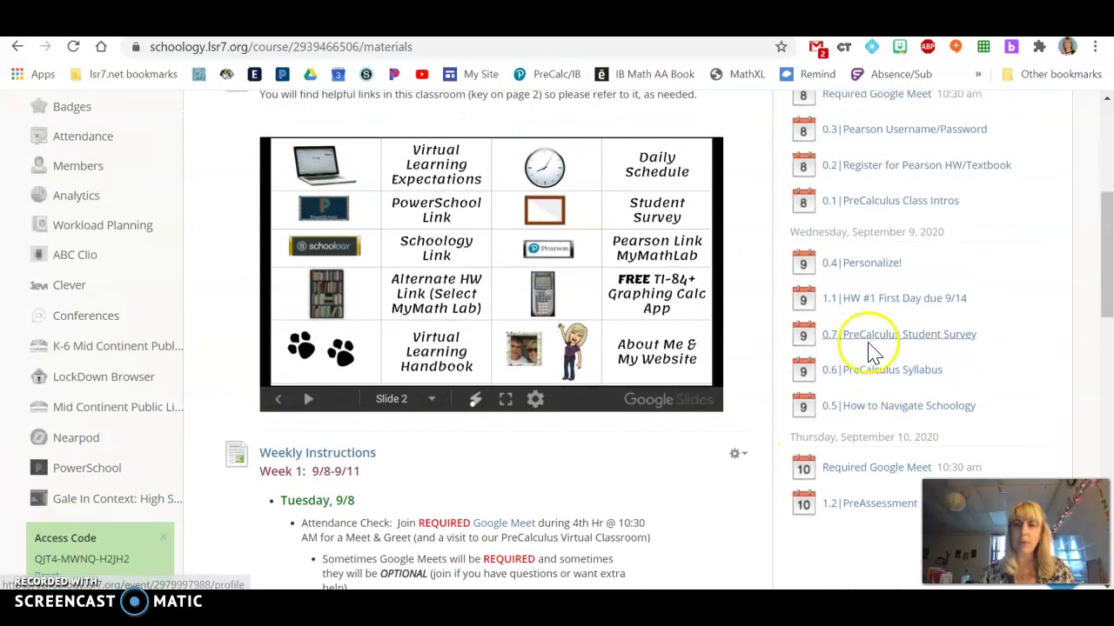
scroll(870, 386, "up", 1)
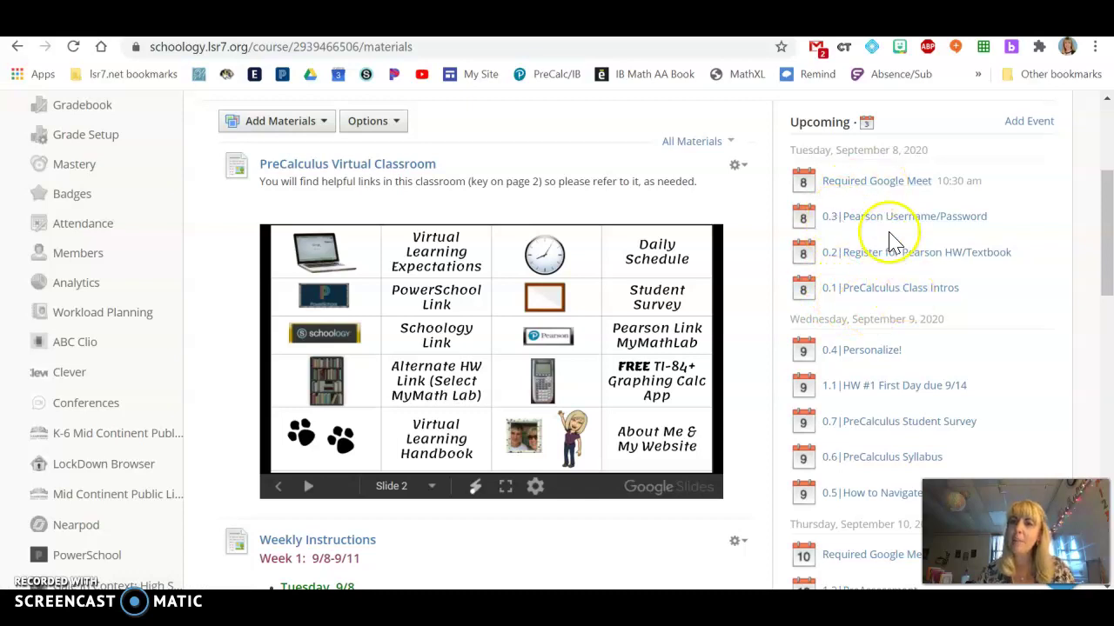
left_click(857, 184)
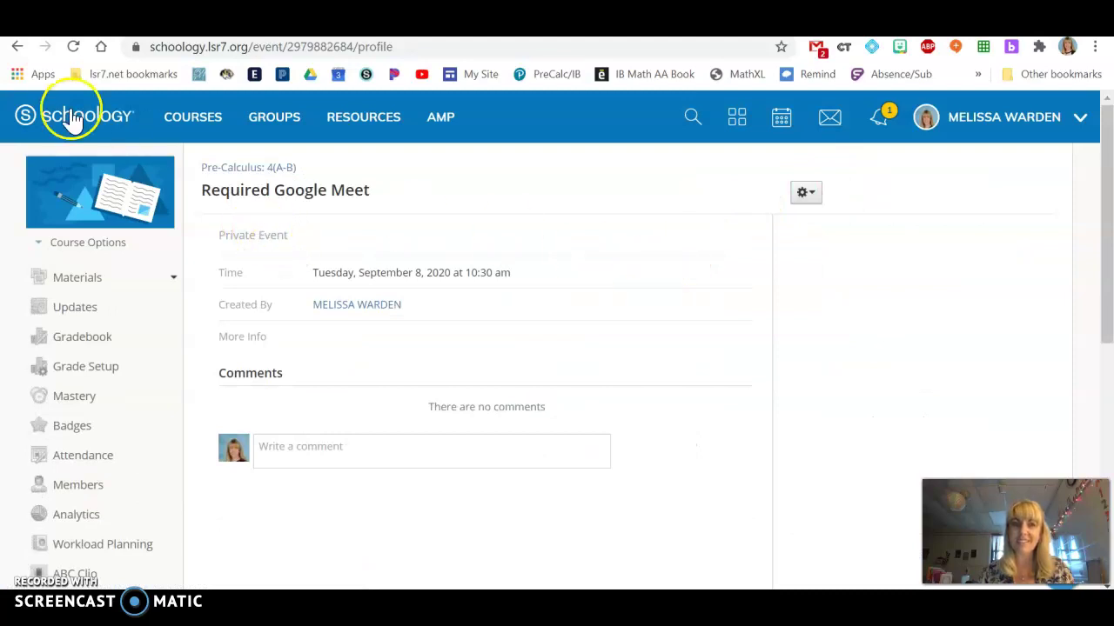
left_click(17, 46)
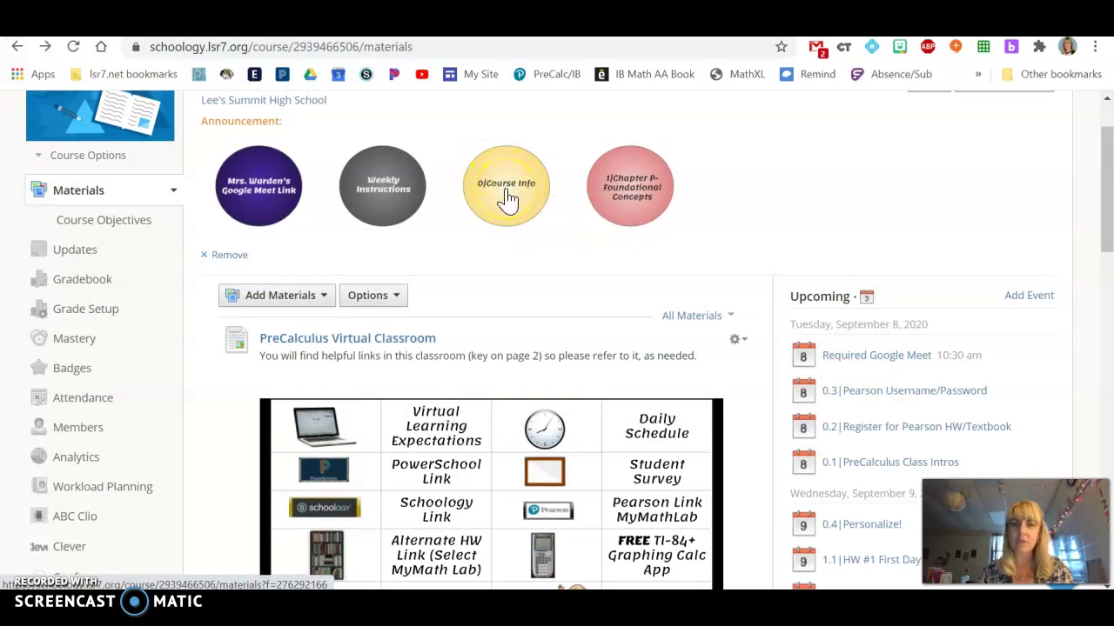
- Review the Week 1 instructions in the materials and expand the 0|Course Info folder below them
scroll(256, 323, "down", 15)
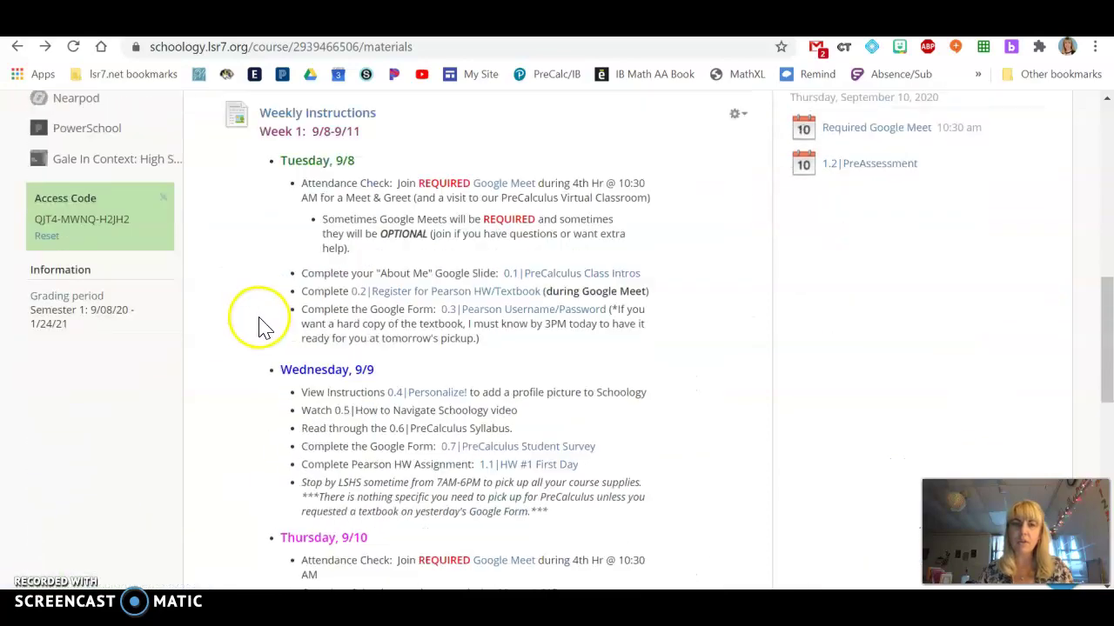
scroll(475, 261, "up", 8)
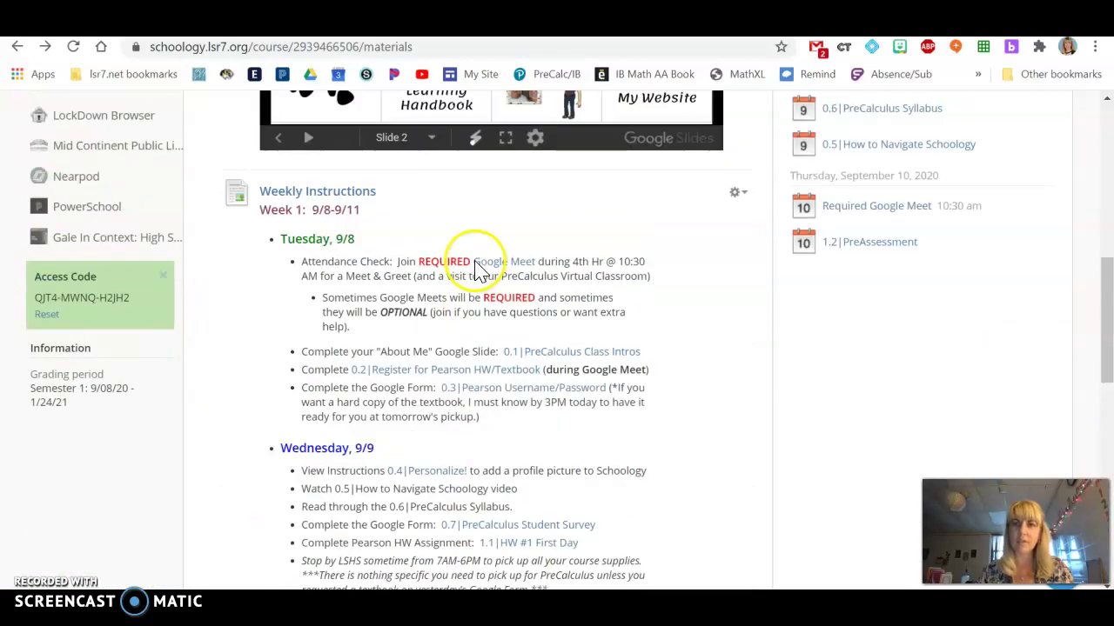
scroll(453, 271, "down", 6)
left_click(213, 450)
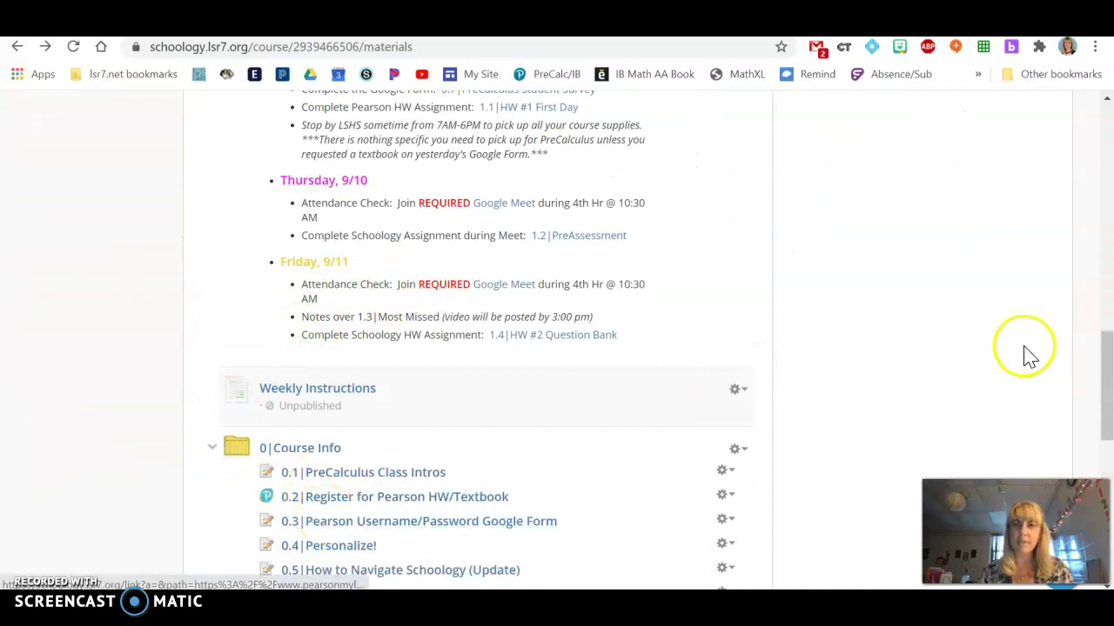
scroll(1006, 340, "up", 10)
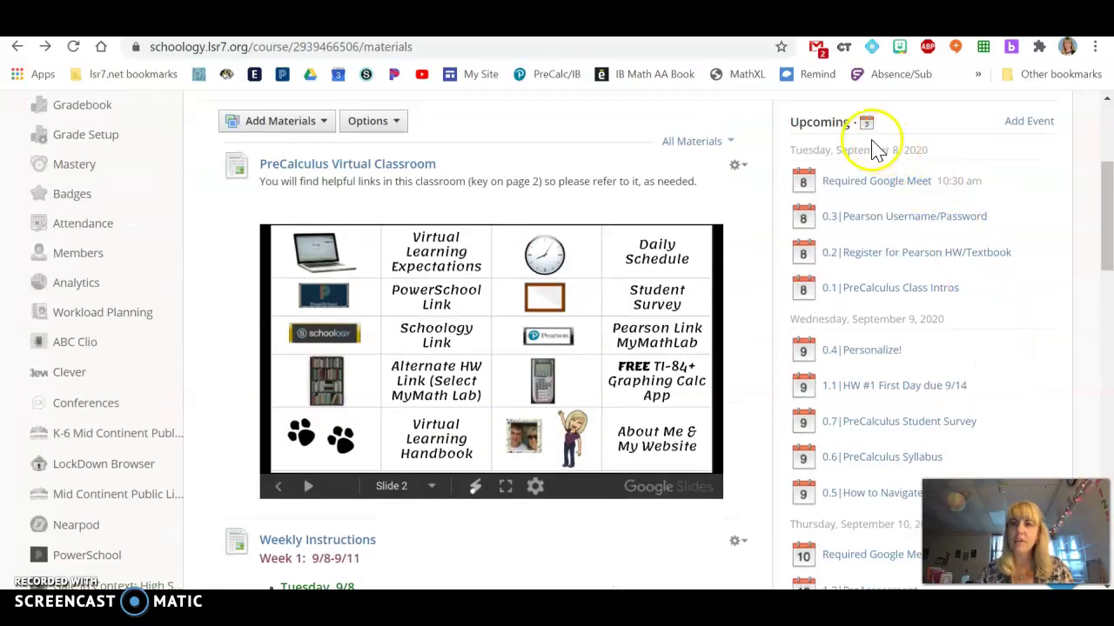
- Open the course calendar beside the upcoming items, show Tuesday, Sep 8, 2020 in day view and close the calendar
left_click(870, 126)
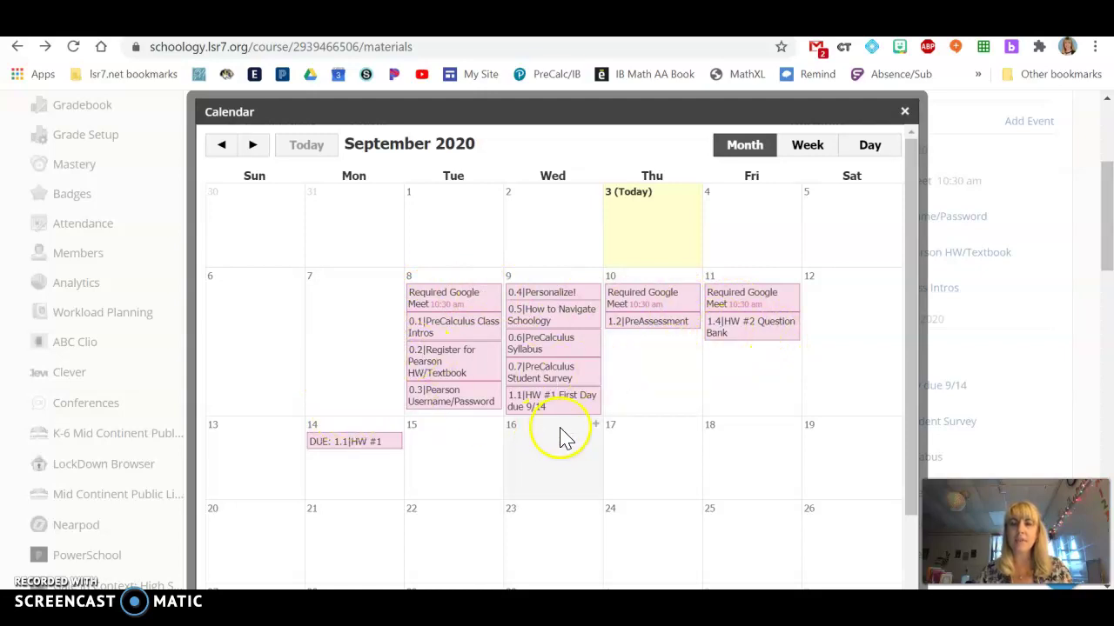
left_click(827, 148)
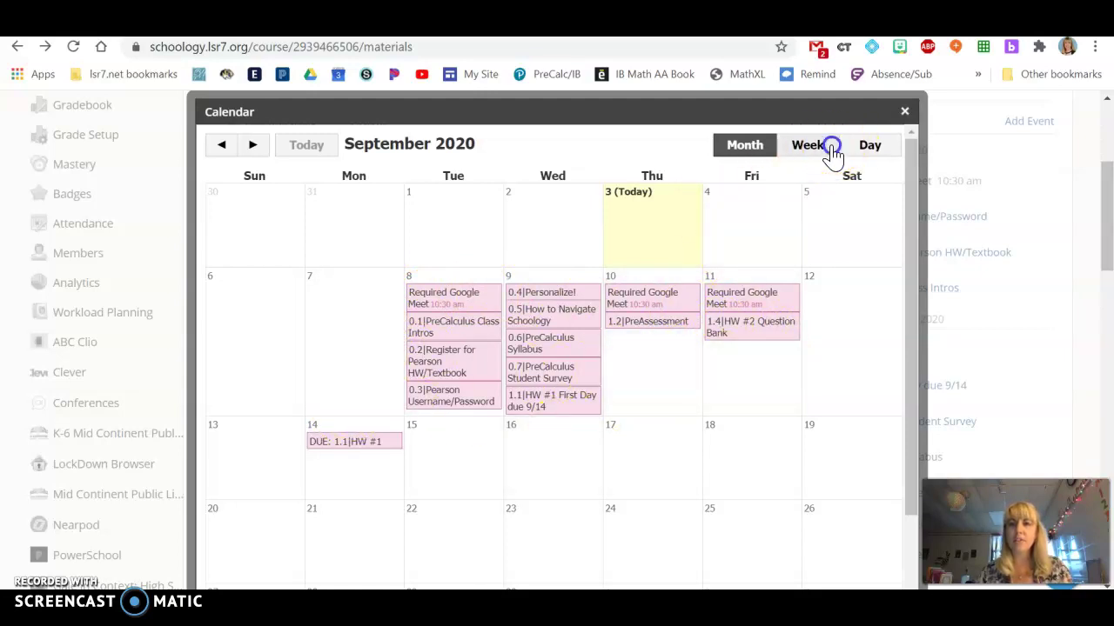
left_click(867, 152)
left_click(258, 145)
left_click(258, 146)
left_click(260, 145)
left_click(260, 145)
left_click(260, 145)
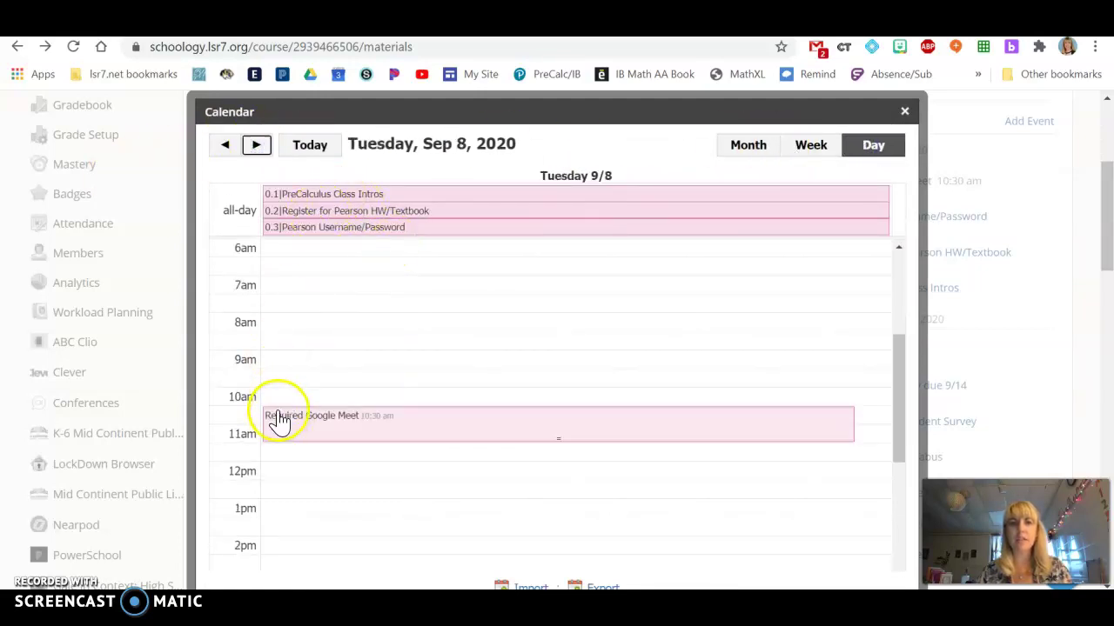
left_click(721, 150)
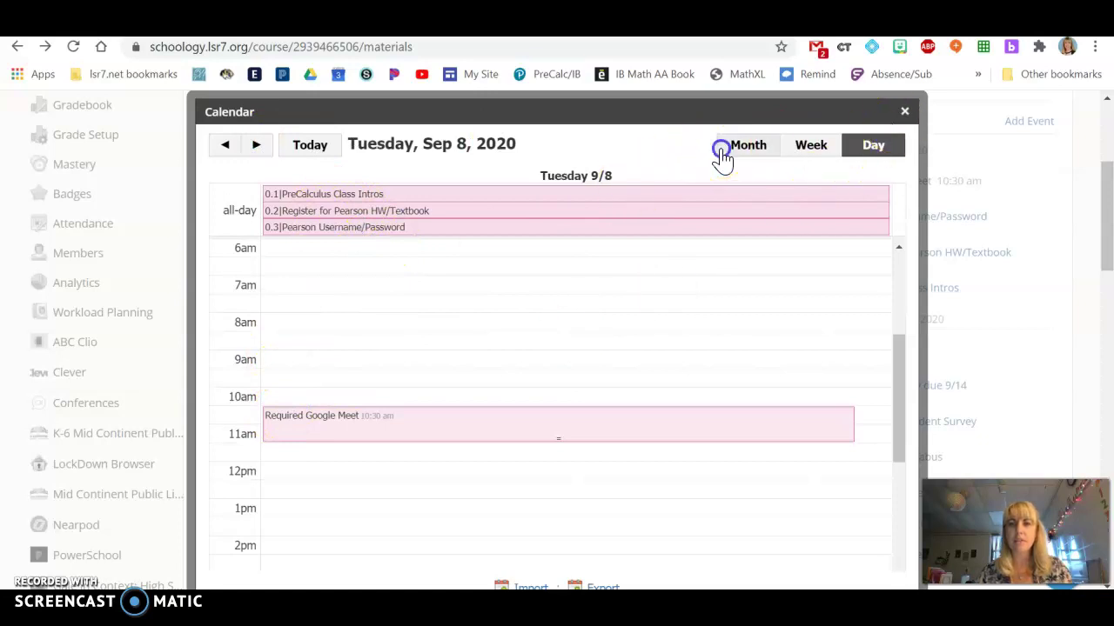
left_click(904, 110)
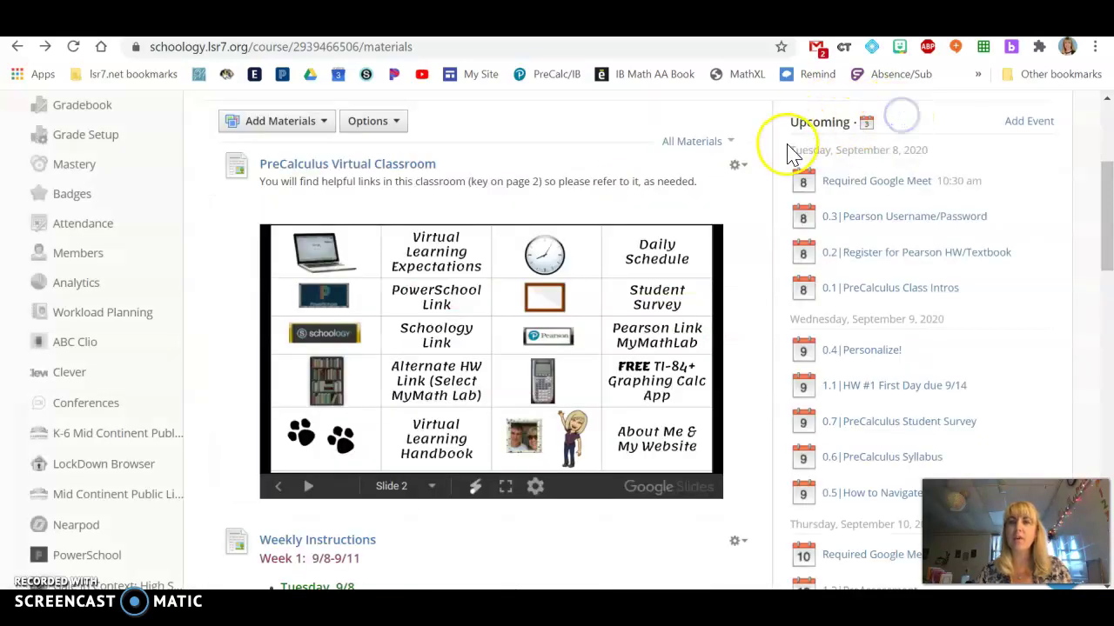
- Open the main Schoology calendar that combines all courses
scroll(792, 152, "up", 2)
scroll(792, 156, "up", 1)
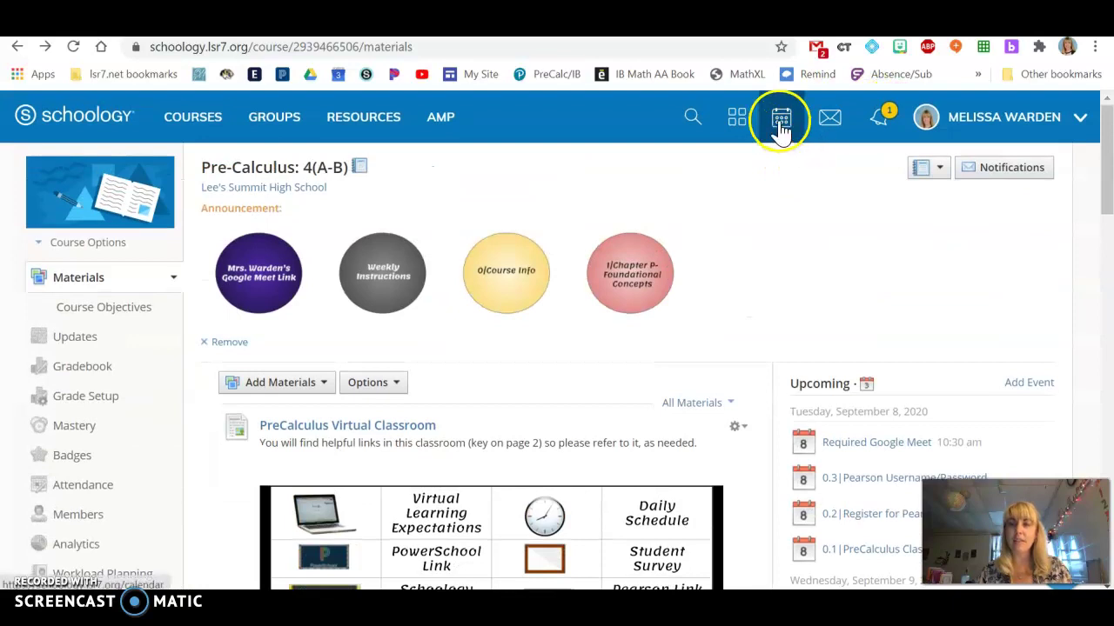
left_click(780, 131)
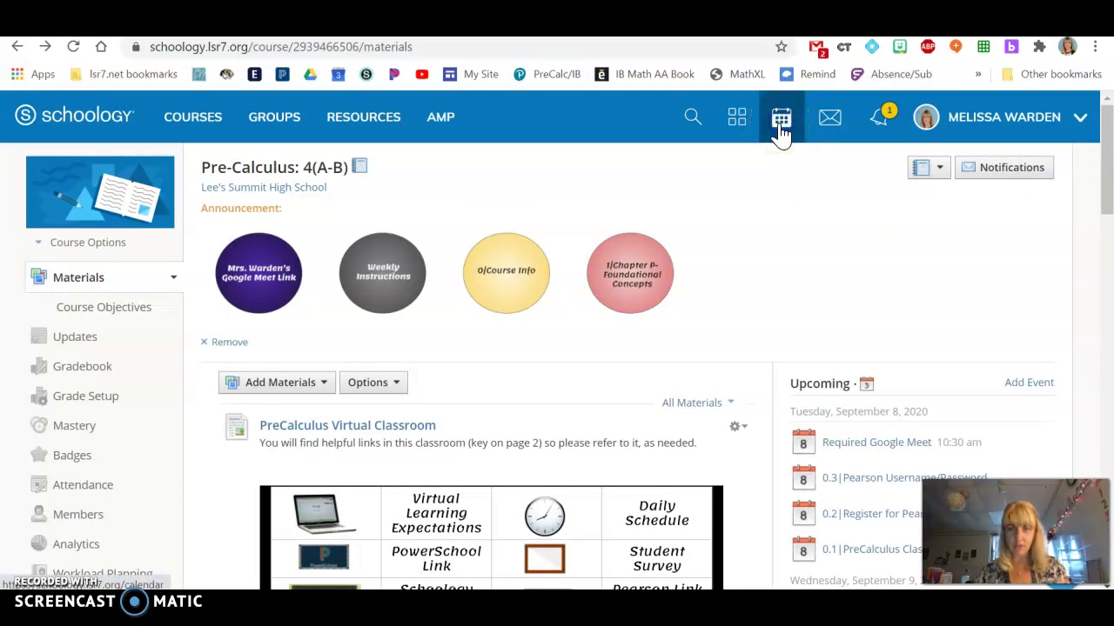
left_click(781, 131)
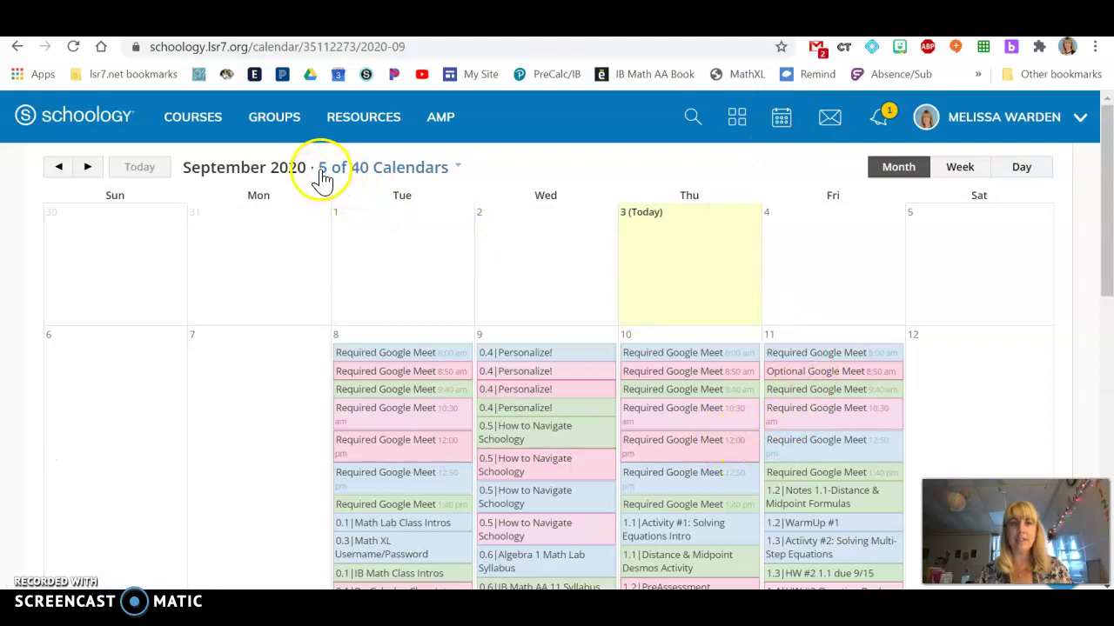
- View the list of course calendars and the visibility and colour options for Pre-Calculus 4(A-B), and close the list
left_click(458, 168)
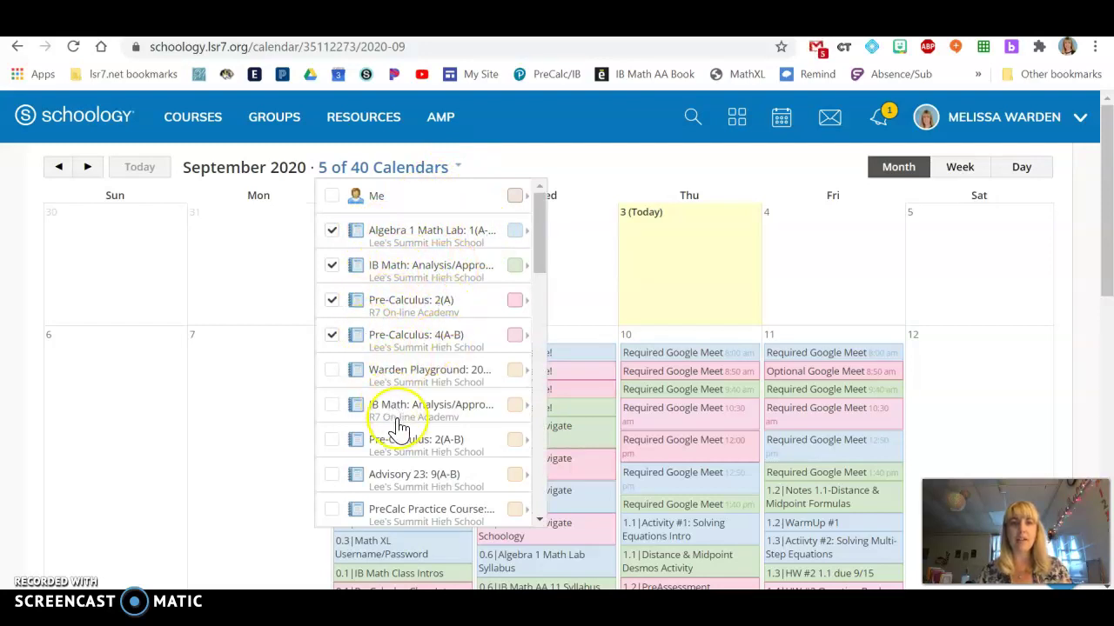
left_click(330, 335)
left_click(331, 335)
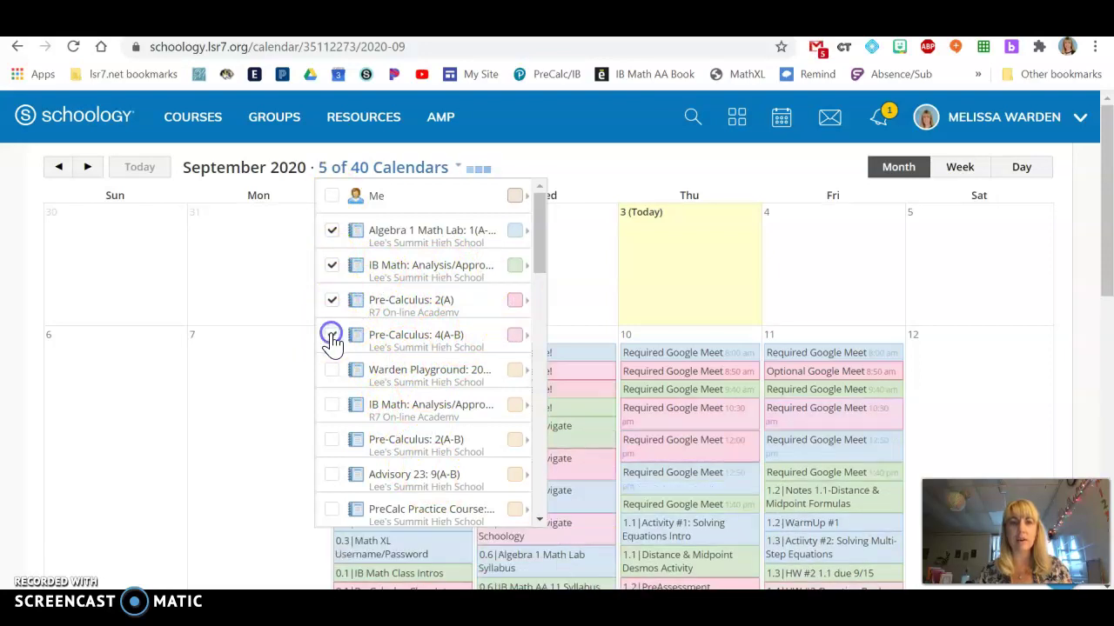
left_click(518, 337)
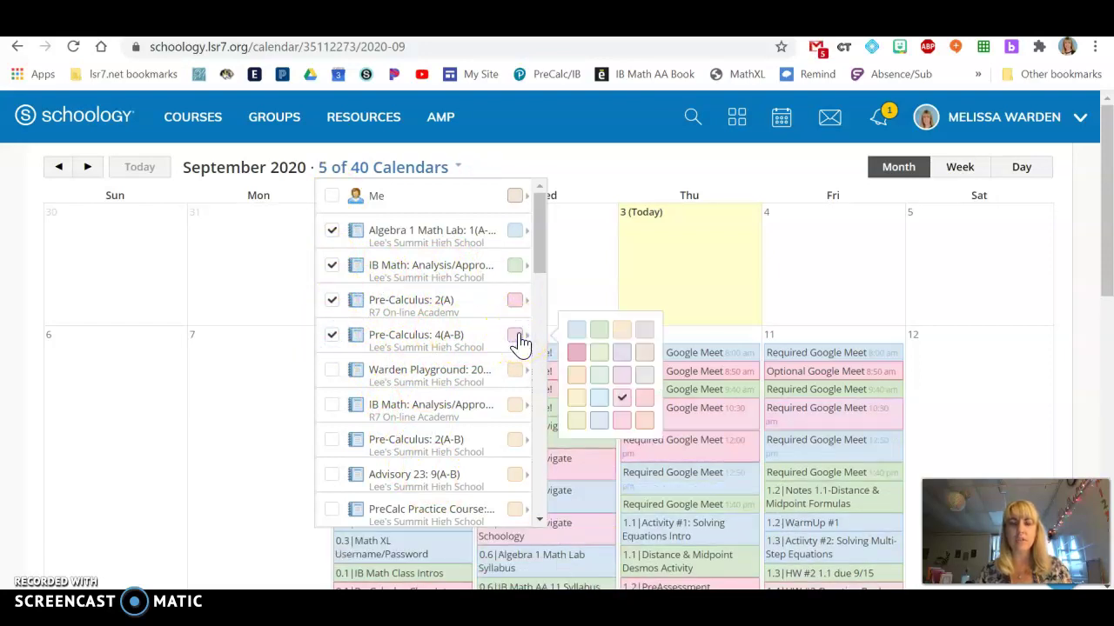
left_click(517, 337)
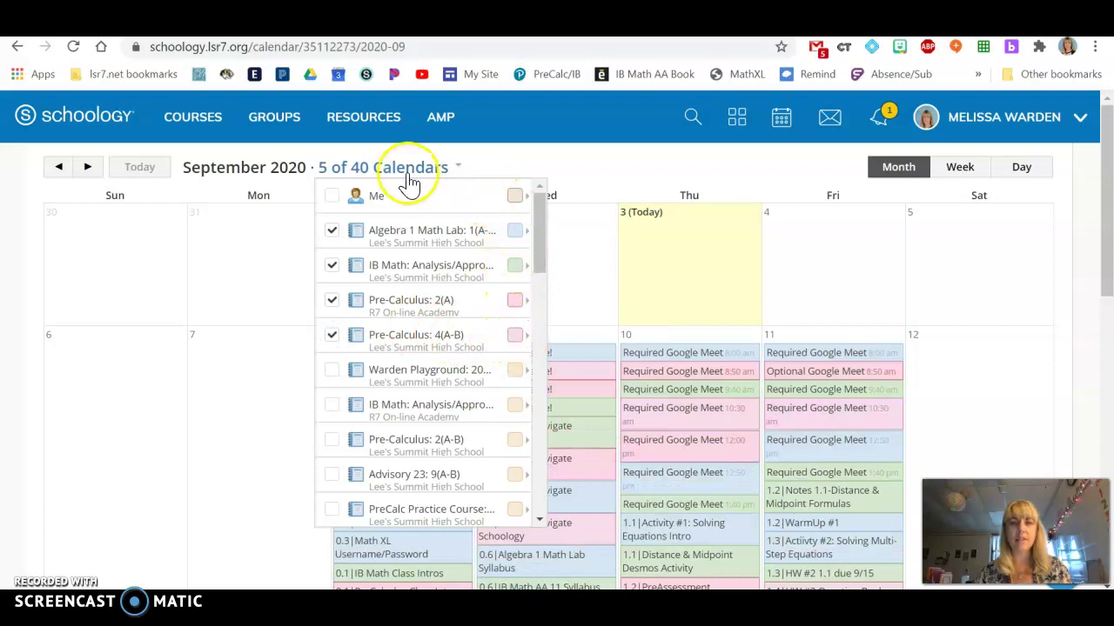
left_click(386, 166)
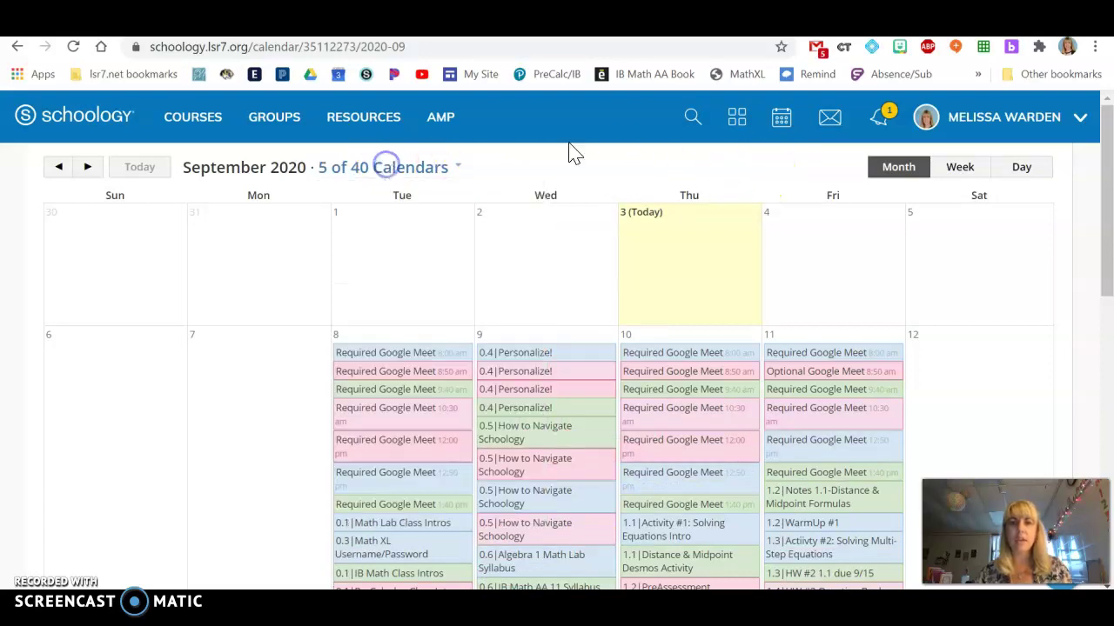
- Show the combined calendar's schedule for Tuesday, Sep 8, 2020 in day view and return to the month view
left_click(960, 169)
left_click(1016, 170)
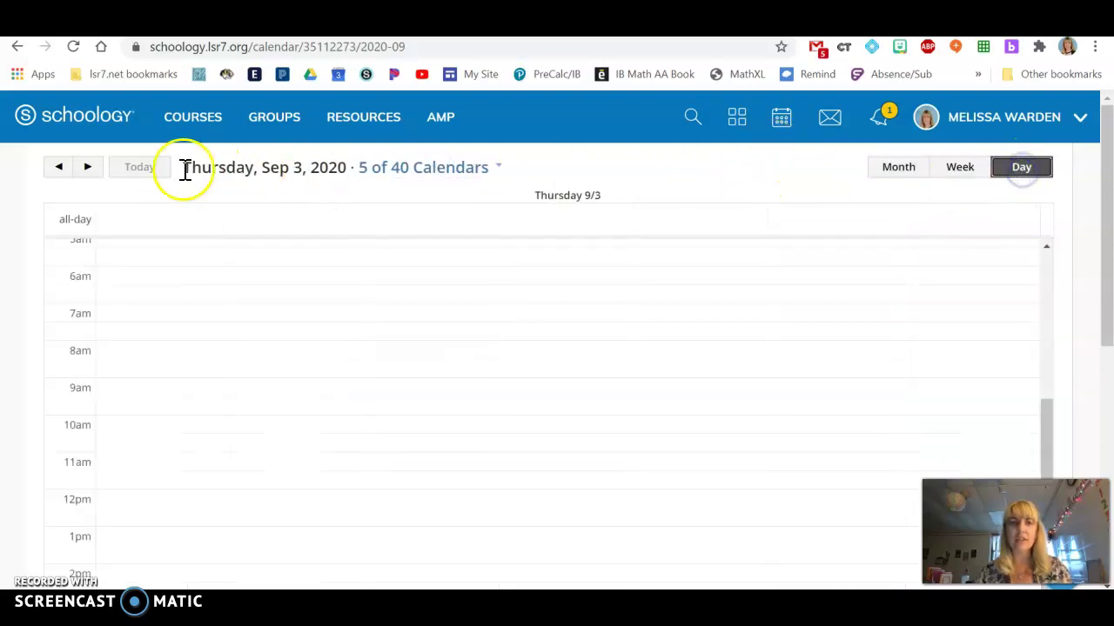
left_click(89, 168)
left_click(89, 168)
left_click(89, 168)
left_click(88, 168)
left_click(89, 168)
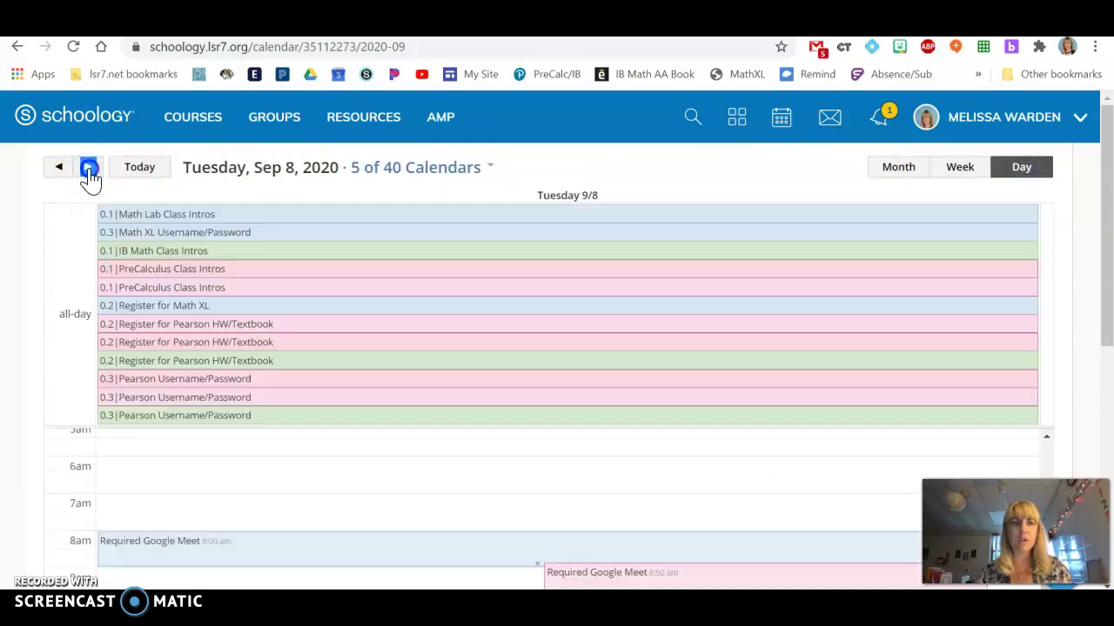
scroll(171, 372, "down", 3)
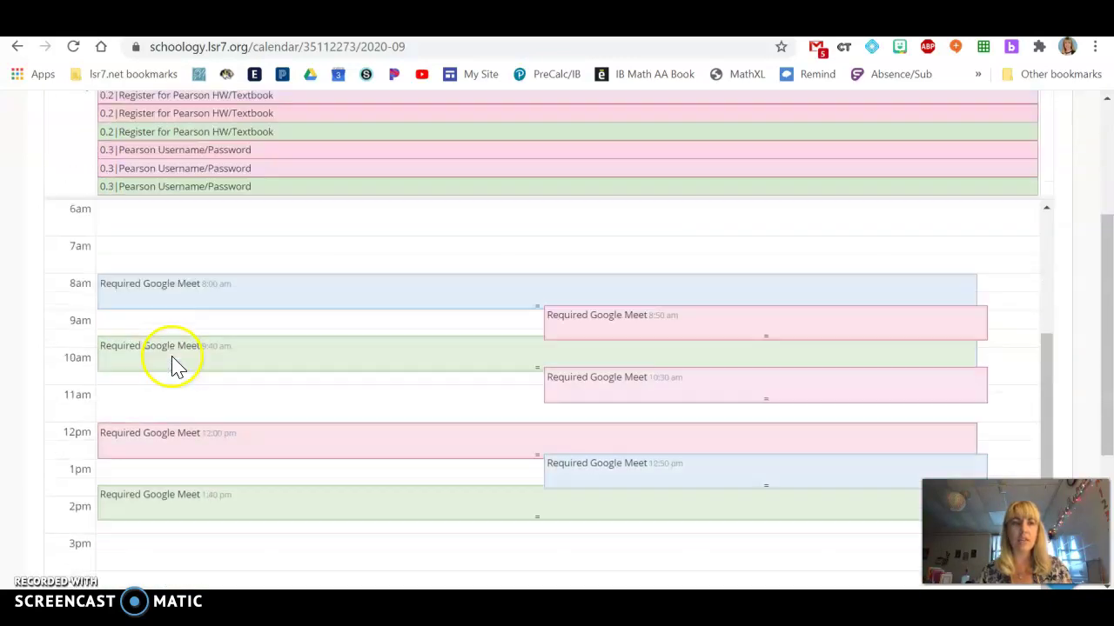
scroll(246, 274, "up", 5)
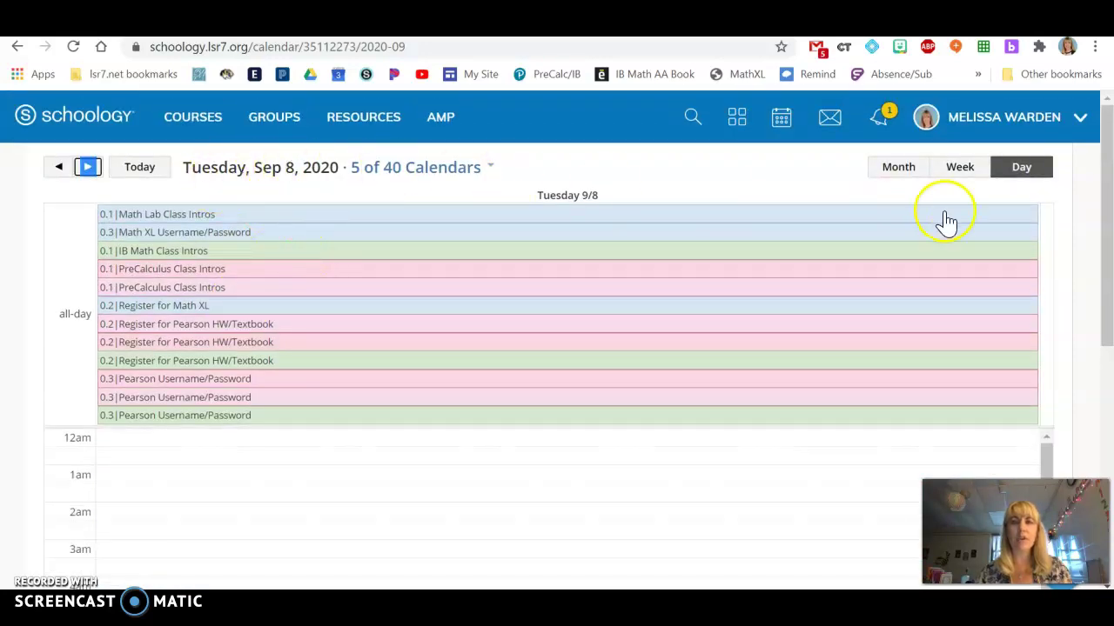
left_click(903, 169)
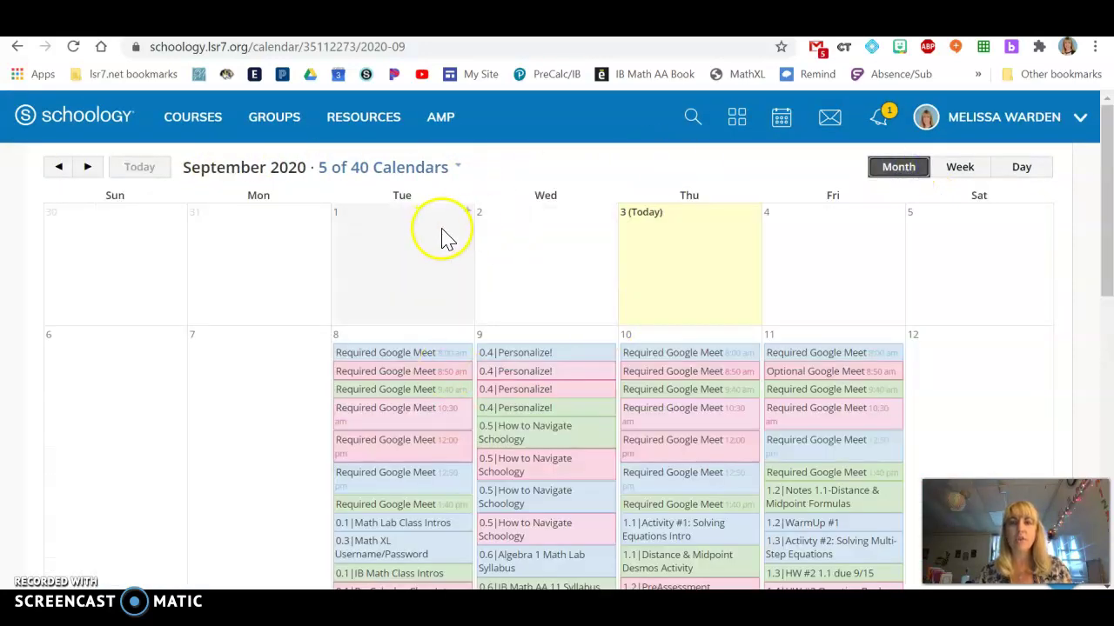
- Return to the materials page of the Pre-Calculus 4(A-B) course
left_click(18, 48)
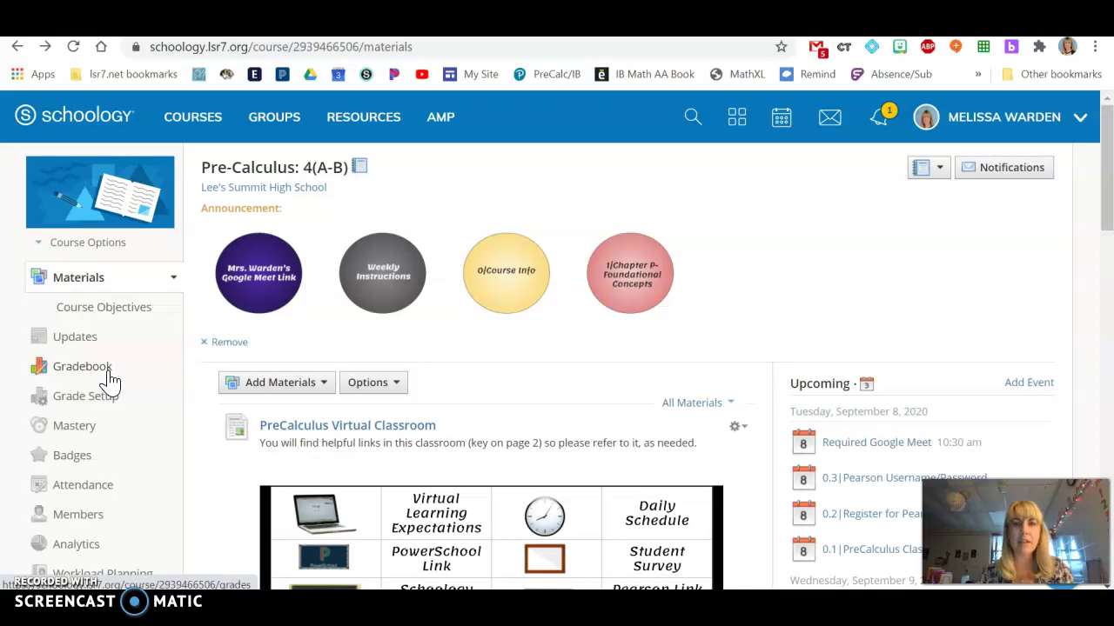
left_click(135, 374)
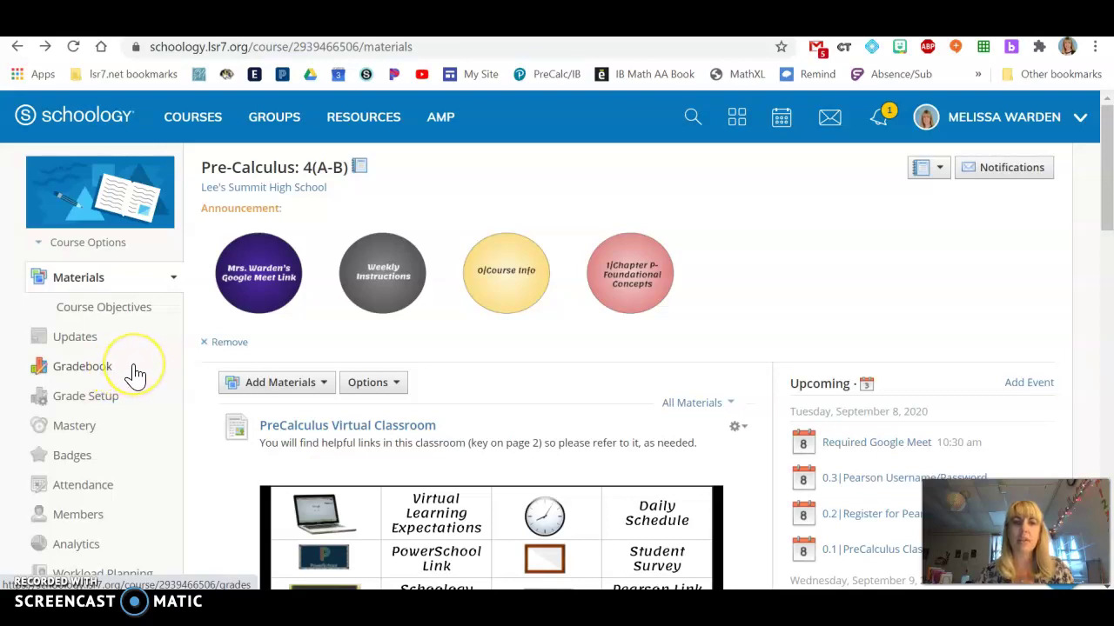
left_click(81, 338)
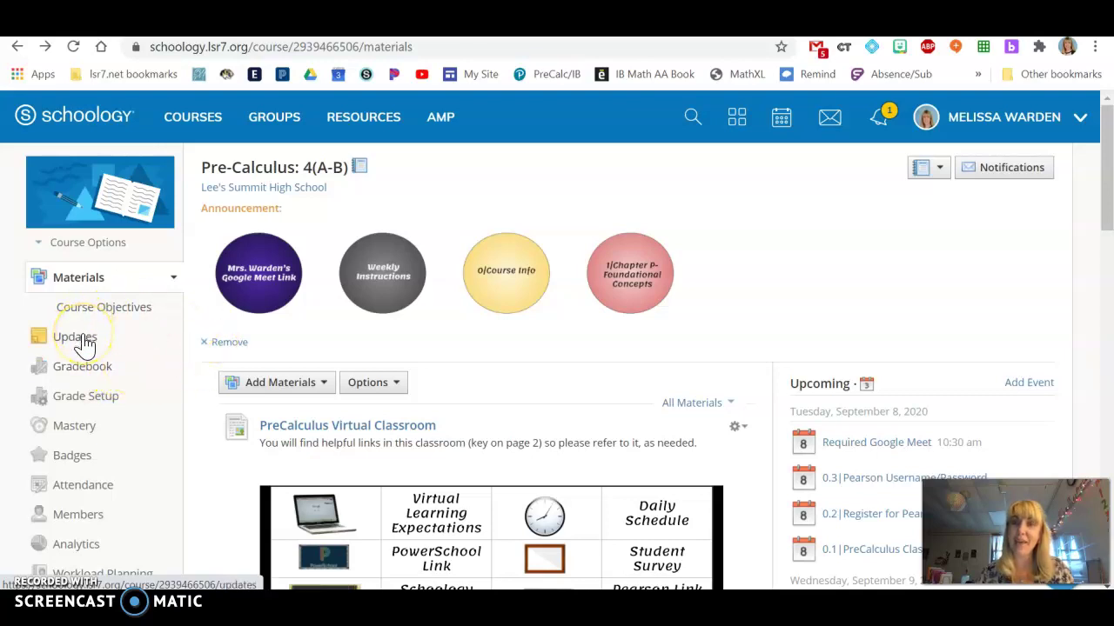
left_click(85, 345)
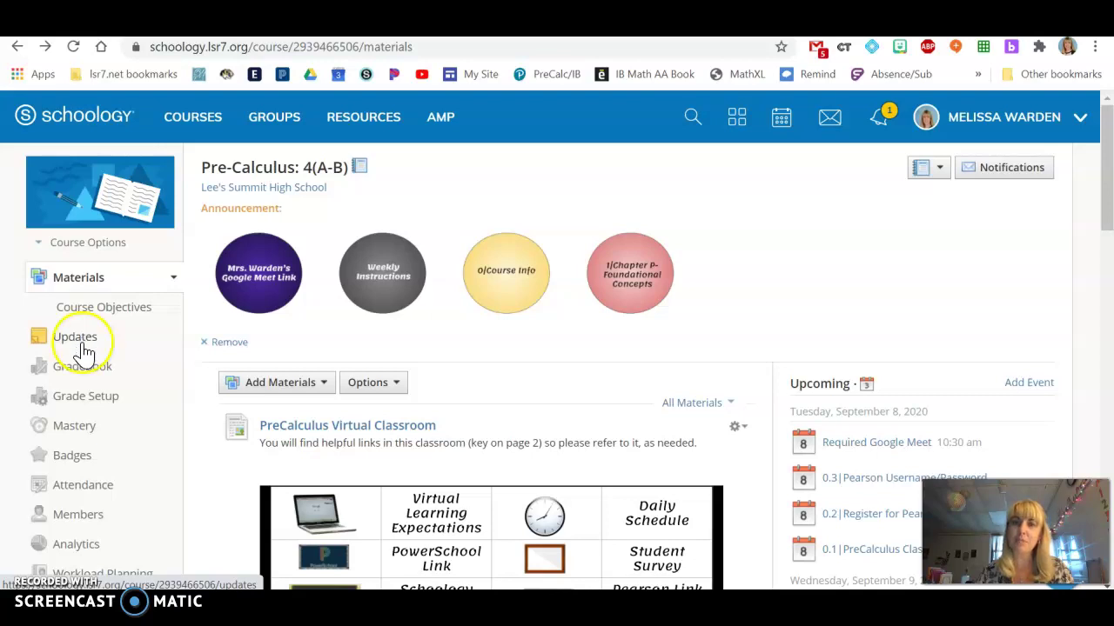